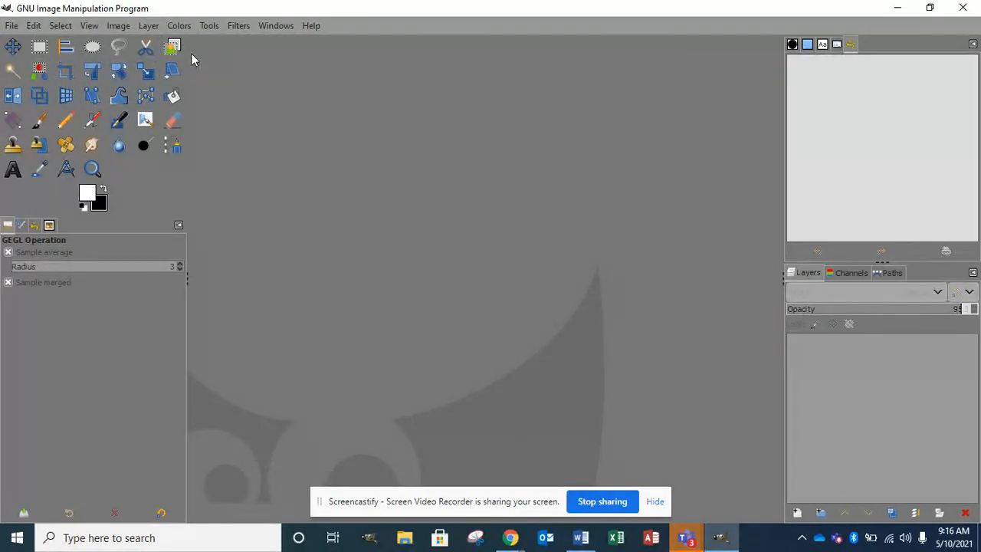
pyautogui.click(11, 26)
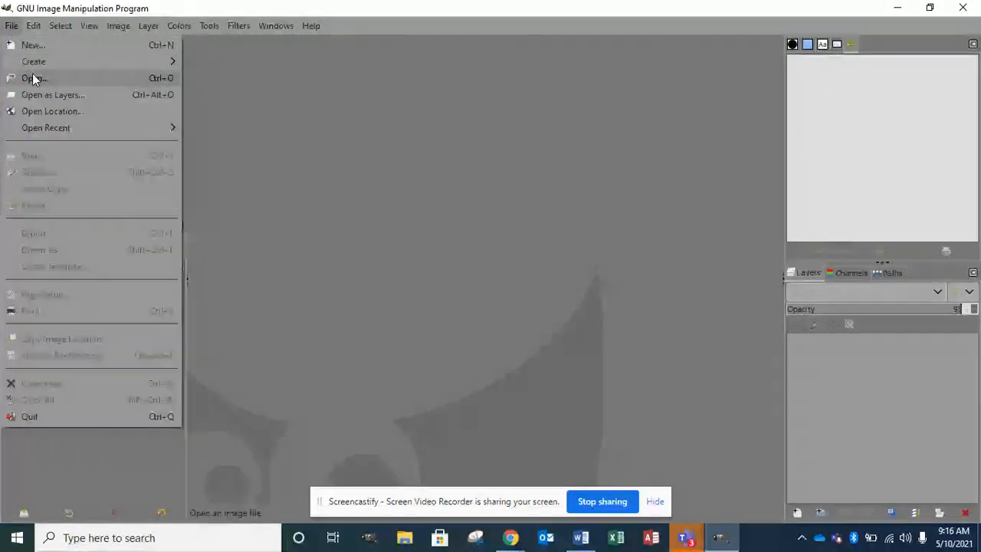
pyautogui.click(32, 77)
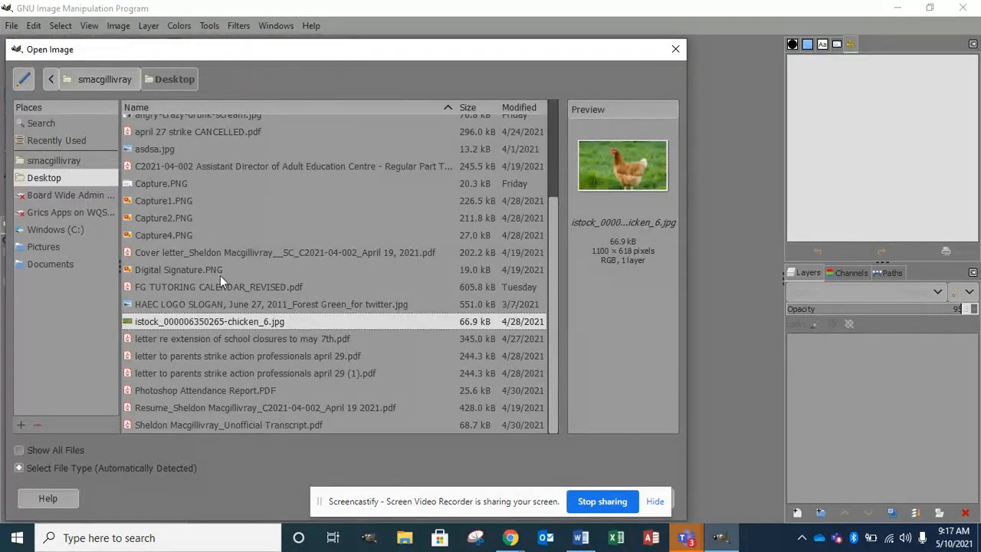
pyautogui.doubleClick(220, 322)
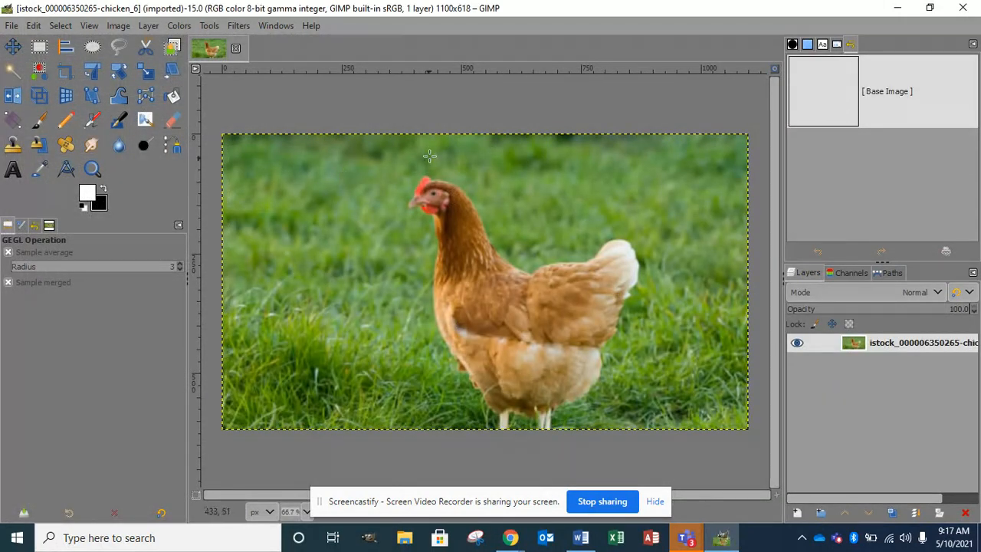
# Activate the Foreground Select tool with feathered edges enabled and the draw mode set to foreground
pyautogui.click(168, 51)
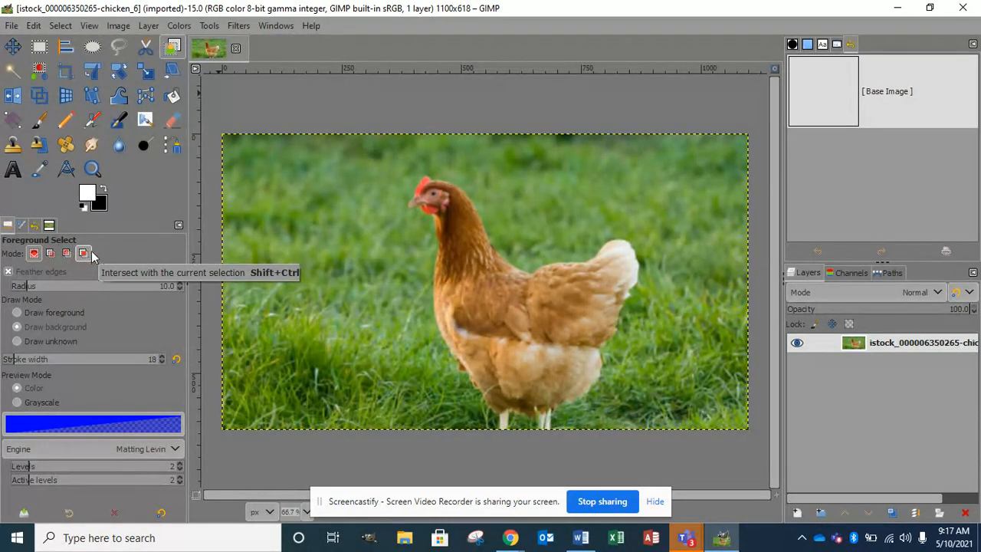
pyautogui.click(9, 273)
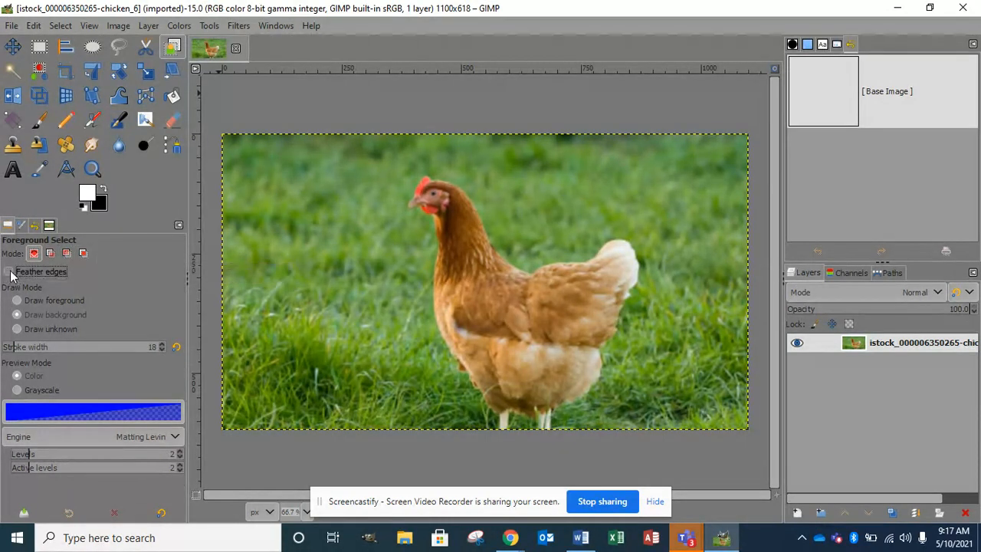
pyautogui.click(8, 272)
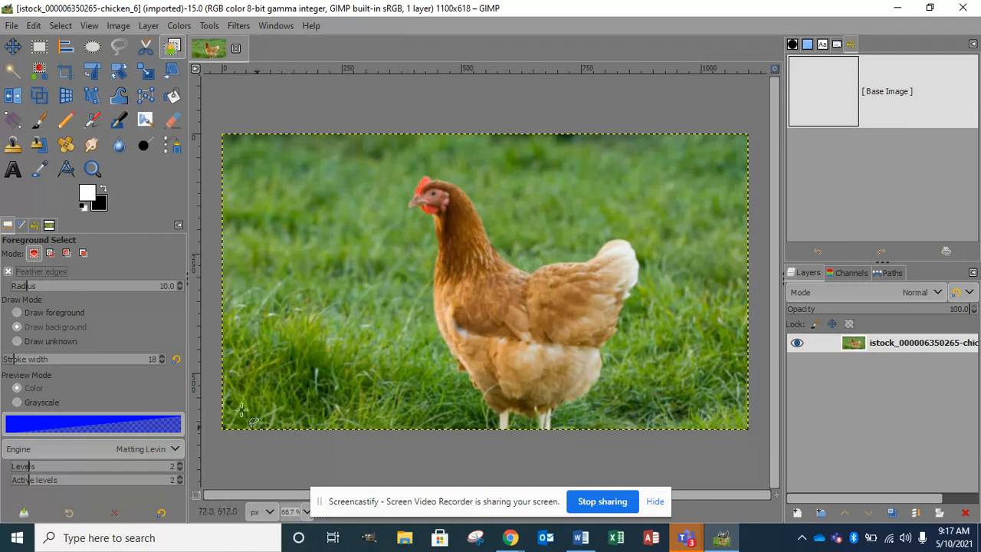
pyautogui.click(43, 274)
pyautogui.click(20, 315)
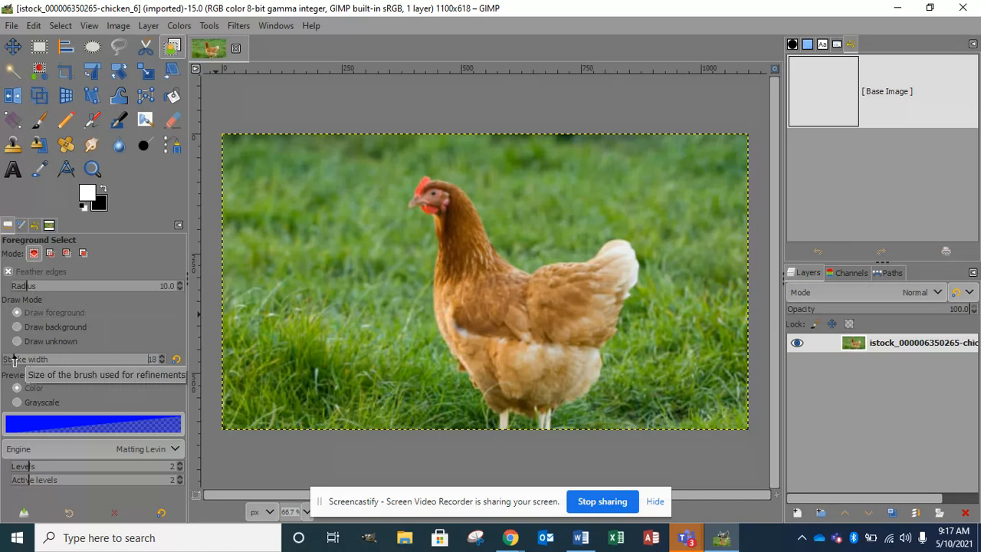
# Reduce the Foreground Select stroke width to 10
pyautogui.click(162, 357)
pyautogui.click(160, 361)
pyautogui.click(161, 361)
pyautogui.click(160, 361)
pyautogui.click(160, 361)
pyautogui.click(160, 361)
pyautogui.click(160, 361)
pyautogui.click(160, 361)
pyautogui.click(160, 361)
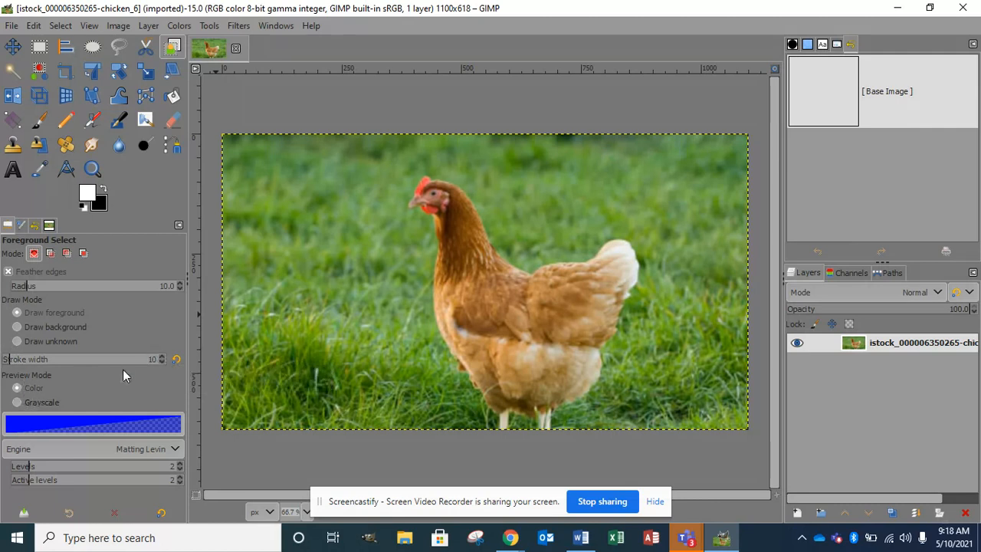
# Try the Matting Global engine, restore Matting Levin, and view the preview color settings without changing them
pyautogui.click(173, 453)
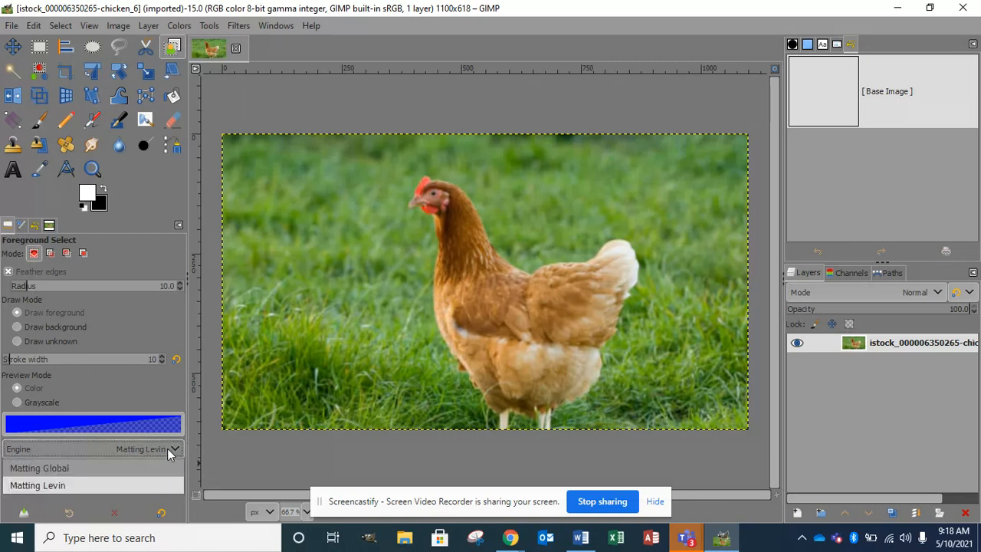
pyautogui.click(170, 451)
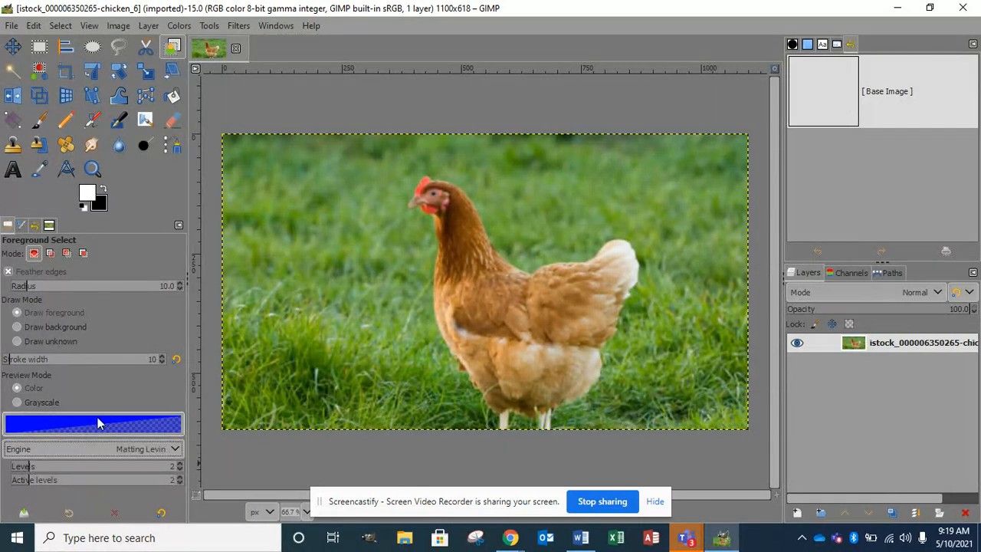
pyautogui.click(121, 445)
pyautogui.click(104, 468)
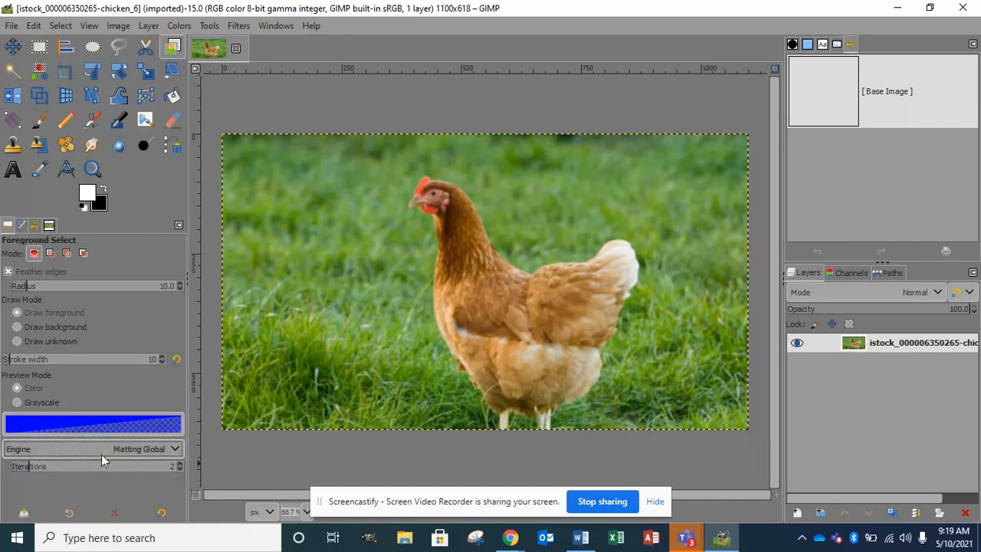
pyautogui.click(155, 451)
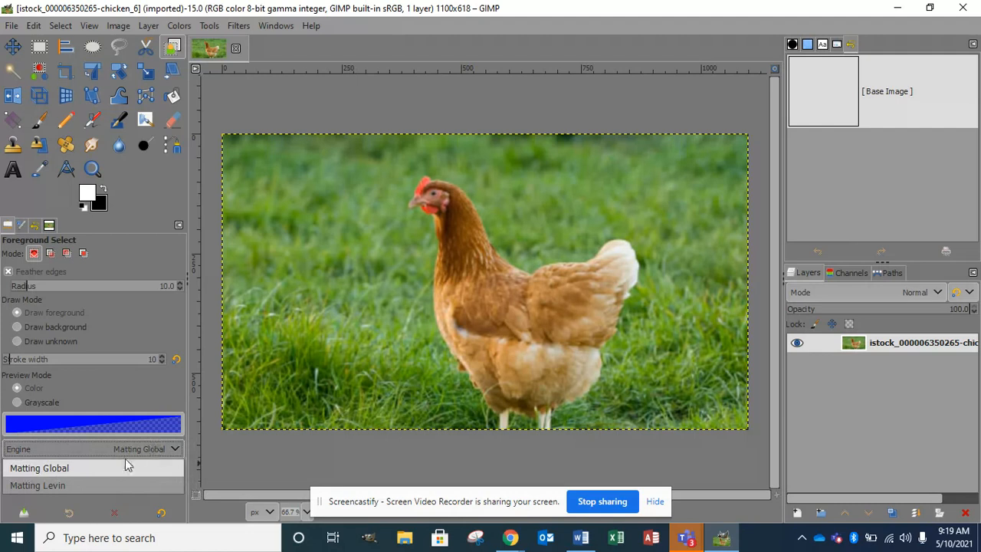
pyautogui.click(88, 484)
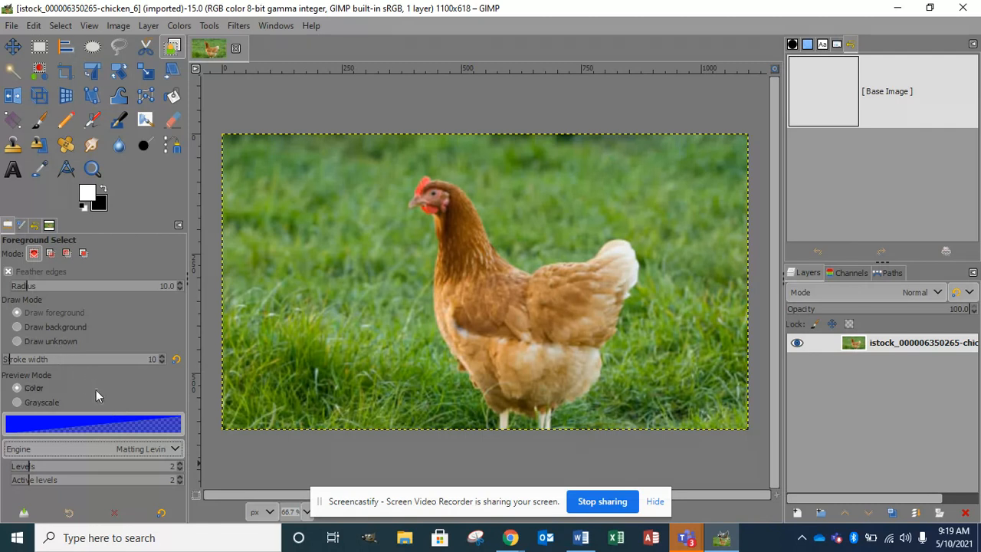
pyautogui.click(88, 426)
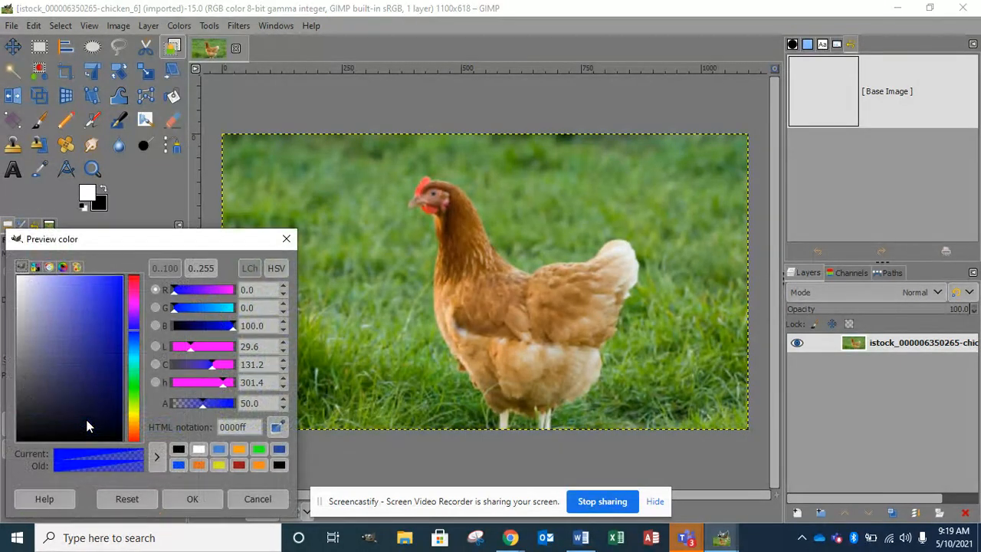
pyautogui.click(292, 240)
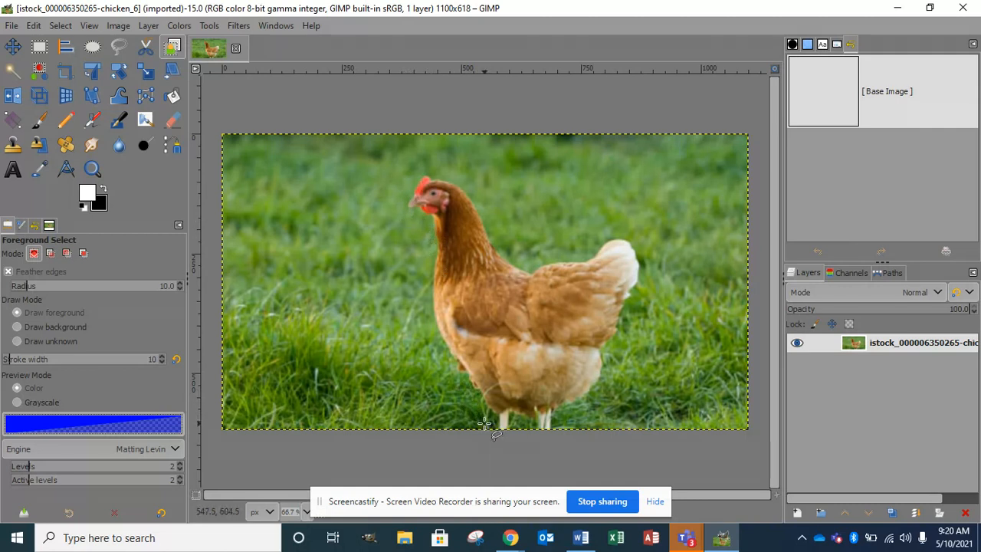
# Draw a rough closed outline around the whole chicken, including its legs, and accept it for refinement
pyautogui.moveTo(494, 427)
pyautogui.mouseDown()
pyautogui.moveTo(443, 353)
pyautogui.moveTo(424, 295)
pyautogui.moveTo(430, 232)
pyautogui.moveTo(399, 201)
pyautogui.moveTo(415, 178)
pyautogui.moveTo(438, 169)
pyautogui.moveTo(468, 184)
pyautogui.moveTo(518, 255)
pyautogui.moveTo(625, 237)
pyautogui.moveTo(648, 252)
pyautogui.moveTo(651, 279)
pyautogui.moveTo(617, 343)
pyautogui.moveTo(611, 383)
pyautogui.moveTo(562, 420)
pyautogui.mouseUp()
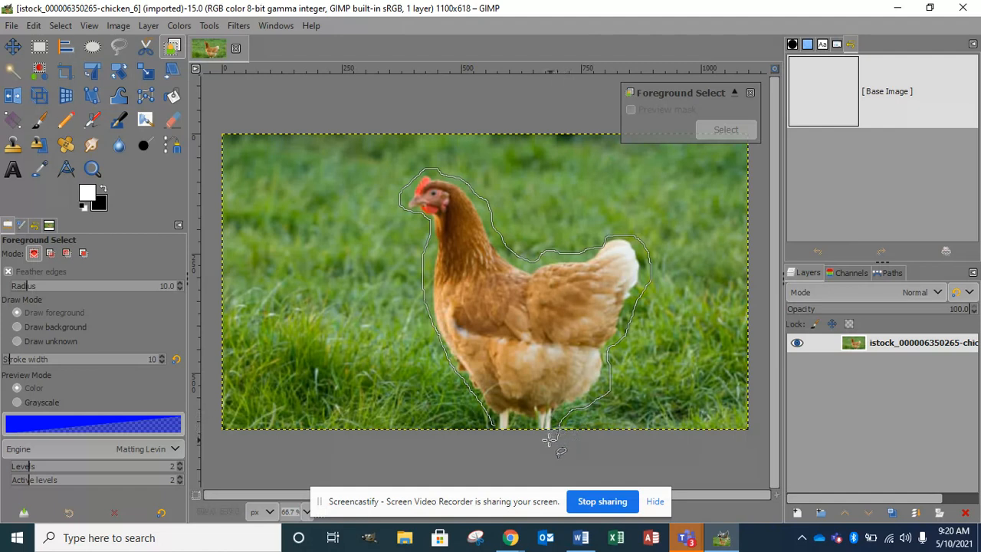
pyautogui.moveTo(539, 439)
pyautogui.mouseDown()
pyautogui.moveTo(520, 420)
pyautogui.moveTo(516, 431)
pyautogui.mouseUp()
pyautogui.click(656, 502)
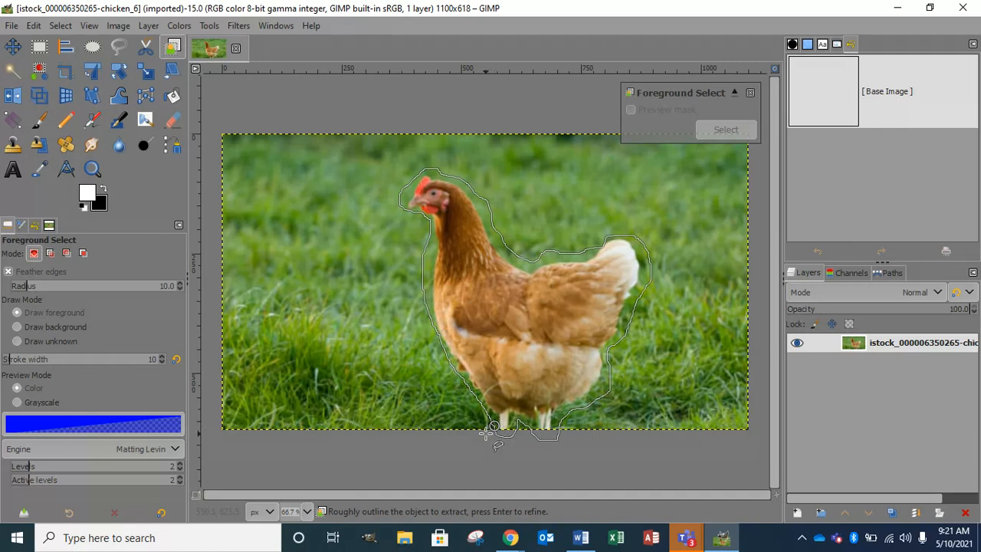
pyautogui.press('Return')
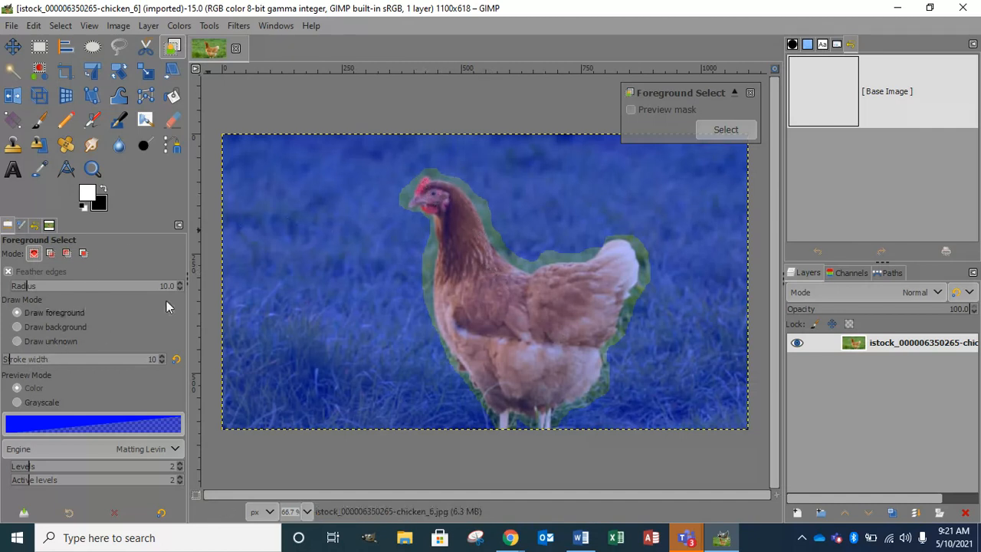
# Paint the chicken as foreground along its inner edge, fill its body with stroke width 20, and preview the mask
pyautogui.moveTo(428, 190)
pyautogui.mouseDown()
pyautogui.moveTo(444, 234)
pyautogui.moveTo(441, 326)
pyautogui.moveTo(506, 424)
pyautogui.moveTo(527, 407)
pyautogui.moveTo(547, 428)
pyautogui.moveTo(593, 372)
pyautogui.moveTo(634, 281)
pyautogui.moveTo(634, 250)
pyautogui.moveTo(606, 243)
pyautogui.moveTo(571, 267)
pyautogui.moveTo(510, 272)
pyautogui.moveTo(458, 194)
pyautogui.moveTo(417, 183)
pyautogui.moveTo(411, 203)
pyautogui.moveTo(441, 216)
pyautogui.mouseUp()
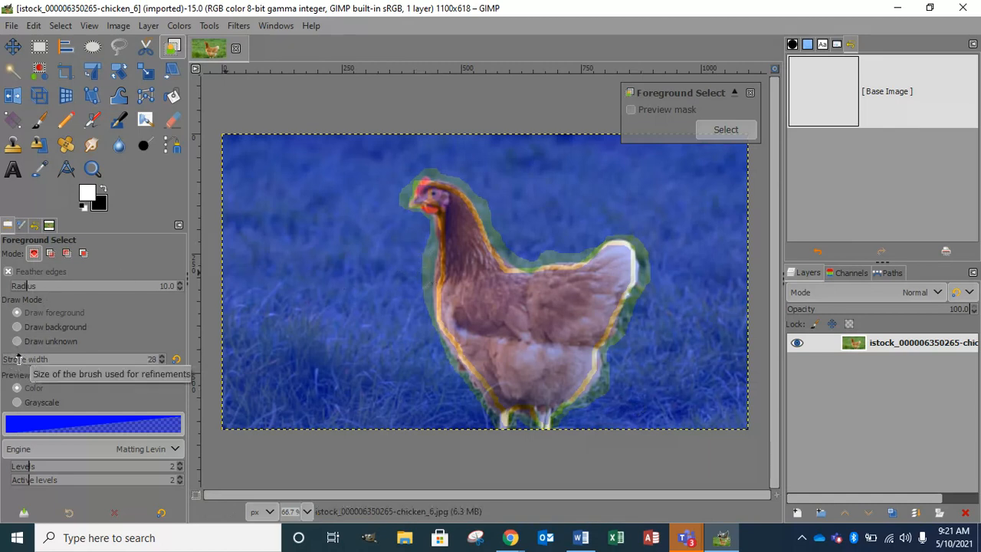
pyautogui.scroll(2, 14, 358)
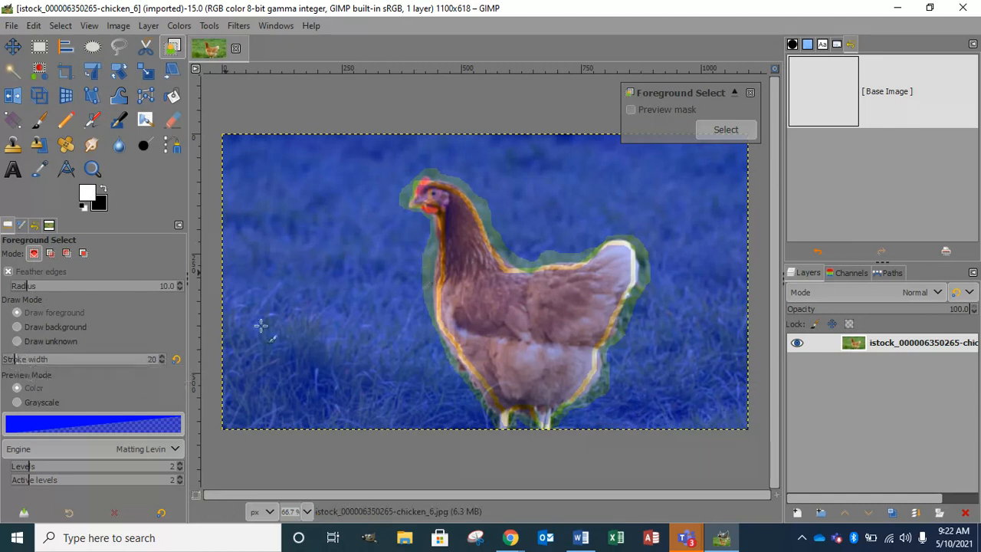
pyautogui.moveTo(463, 244)
pyautogui.mouseDown()
pyautogui.moveTo(460, 234)
pyautogui.moveTo(475, 324)
pyautogui.moveTo(456, 272)
pyautogui.moveTo(460, 333)
pyautogui.moveTo(490, 370)
pyautogui.moveTo(504, 422)
pyautogui.moveTo(486, 375)
pyautogui.moveTo(528, 393)
pyautogui.moveTo(513, 390)
pyautogui.moveTo(544, 418)
pyautogui.moveTo(520, 354)
pyautogui.moveTo(483, 312)
pyautogui.moveTo(515, 375)
pyautogui.moveTo(506, 349)
pyautogui.moveTo(564, 389)
pyautogui.moveTo(621, 263)
pyautogui.moveTo(611, 247)
pyautogui.moveTo(494, 270)
pyautogui.moveTo(461, 216)
pyautogui.moveTo(429, 192)
pyautogui.moveTo(417, 195)
pyautogui.moveTo(458, 223)
pyautogui.moveTo(497, 326)
pyautogui.moveTo(521, 348)
pyautogui.moveTo(561, 355)
pyautogui.moveTo(600, 316)
pyautogui.moveTo(615, 281)
pyautogui.moveTo(554, 376)
pyautogui.moveTo(536, 283)
pyautogui.moveTo(541, 313)
pyautogui.moveTo(483, 290)
pyautogui.moveTo(468, 265)
pyautogui.moveTo(452, 320)
pyautogui.moveTo(450, 213)
pyautogui.moveTo(453, 249)
pyautogui.moveTo(472, 265)
pyautogui.moveTo(495, 333)
pyautogui.moveTo(528, 381)
pyautogui.moveTo(565, 376)
pyautogui.moveTo(619, 283)
pyautogui.moveTo(577, 385)
pyautogui.moveTo(557, 392)
pyautogui.mouseUp()
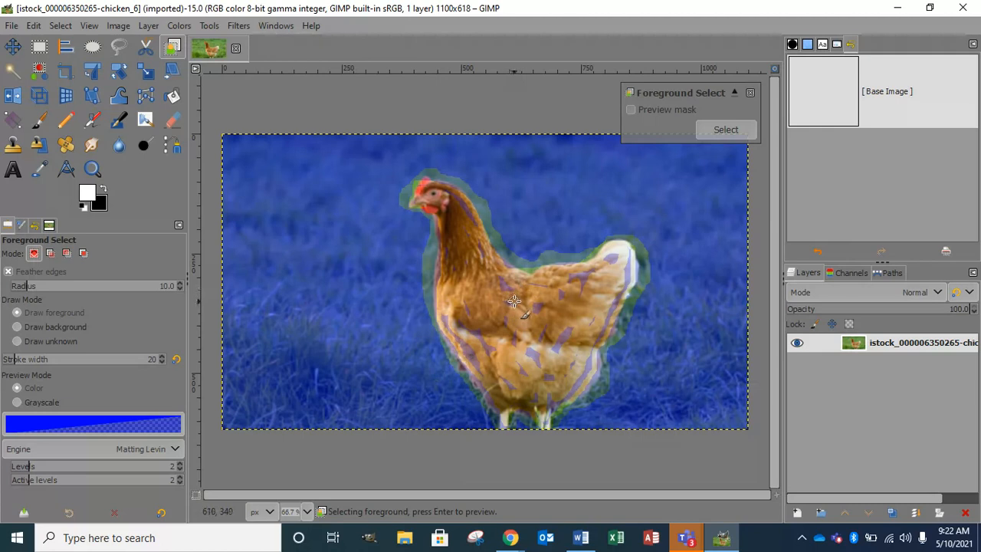
pyautogui.press('Return')
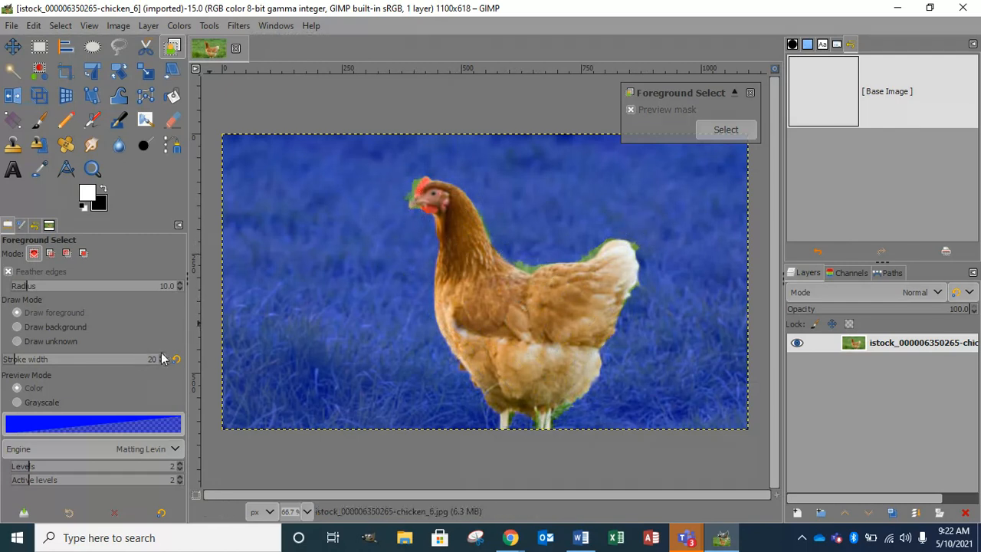
# Switch to drawing background and mark the green fringe beside the comb and in the dip of the back at 100% zoom
pyautogui.click(307, 512)
pyautogui.click(299, 424)
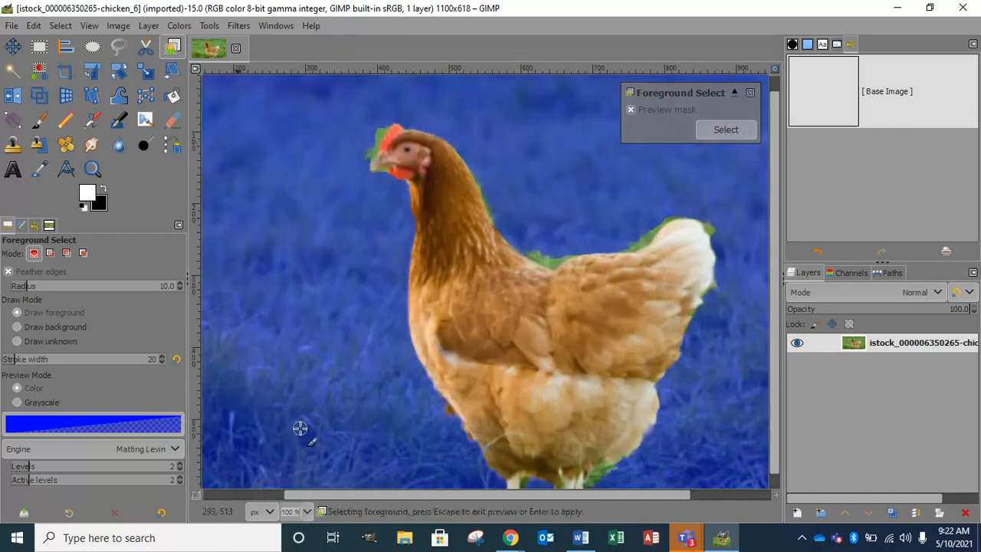
pyautogui.scroll(1, 475, 295)
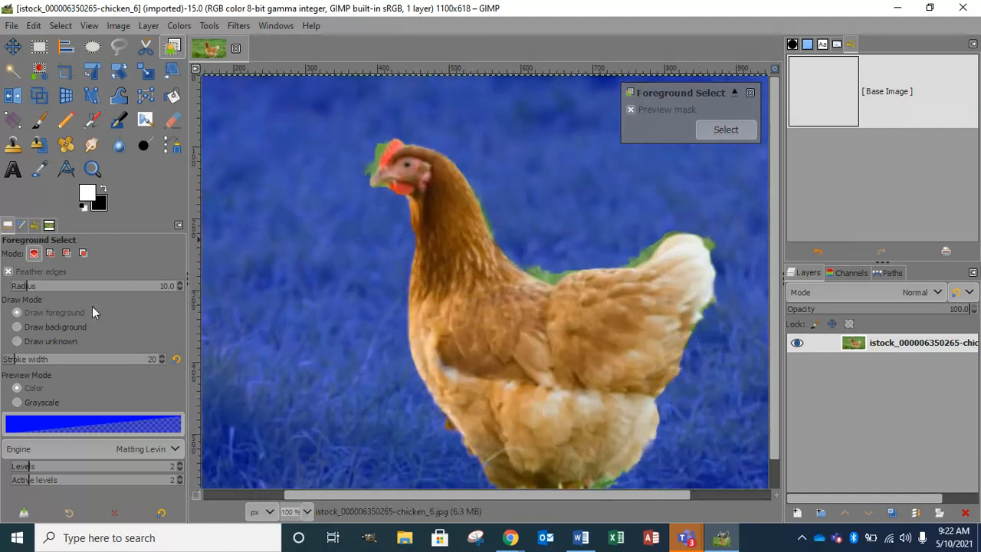
pyautogui.click(29, 328)
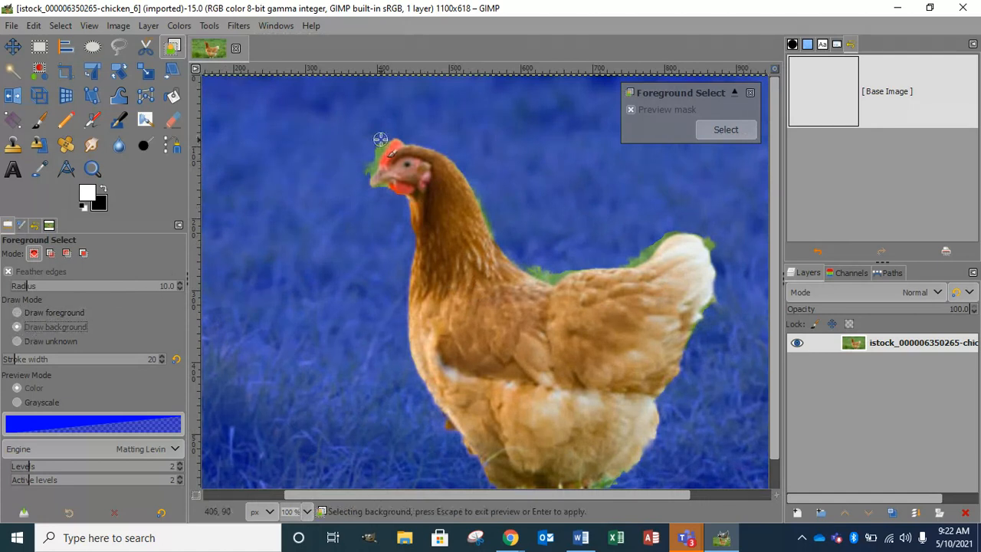
pyautogui.moveTo(381, 139)
pyautogui.mouseDown()
pyautogui.moveTo(363, 168)
pyautogui.moveTo(377, 148)
pyautogui.mouseUp()
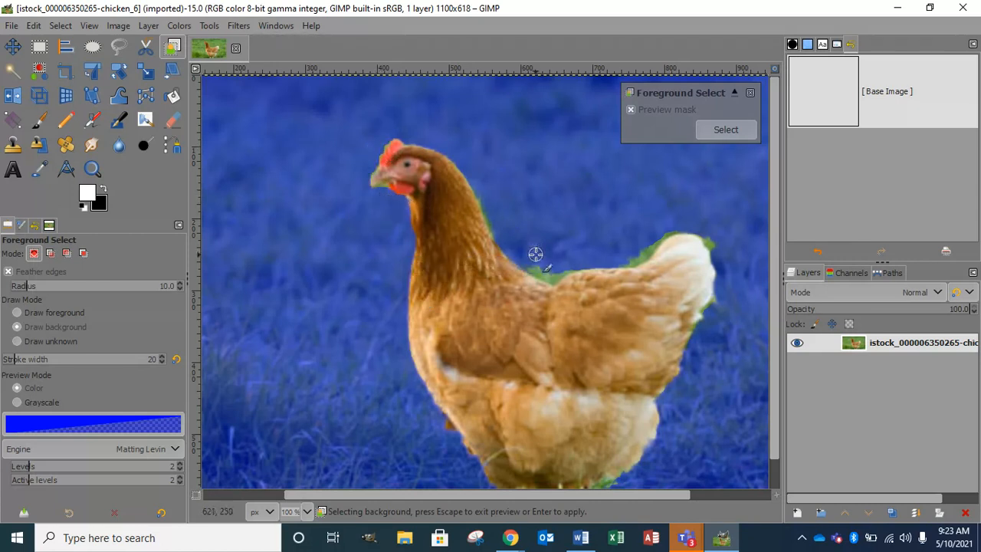
pyautogui.moveTo(539, 261)
pyautogui.mouseDown()
pyautogui.moveTo(572, 262)
pyautogui.moveTo(541, 268)
pyautogui.moveTo(555, 275)
pyautogui.mouseUp()
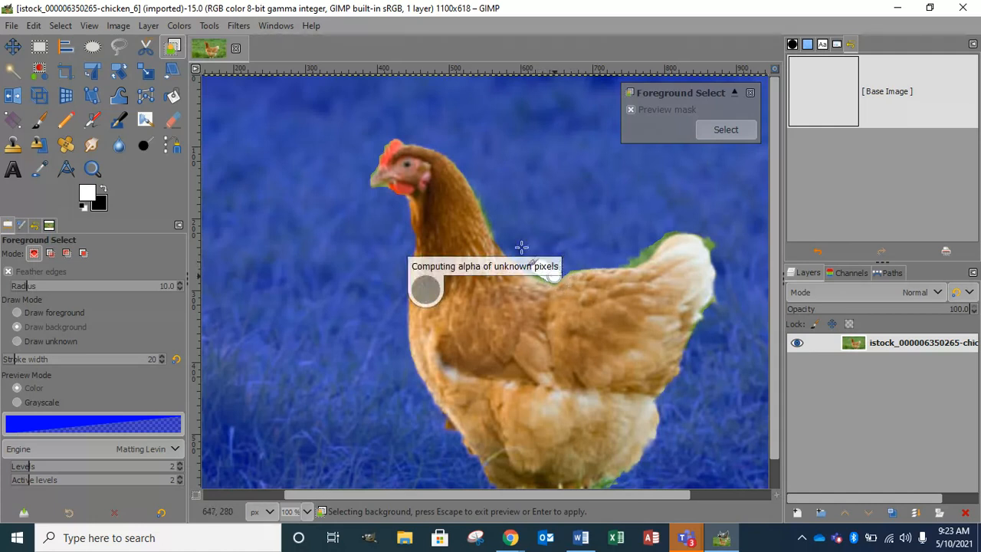
# Set the stroke width to 13 and mark the green fringe around the tail and along the back as background
pyautogui.click(164, 362)
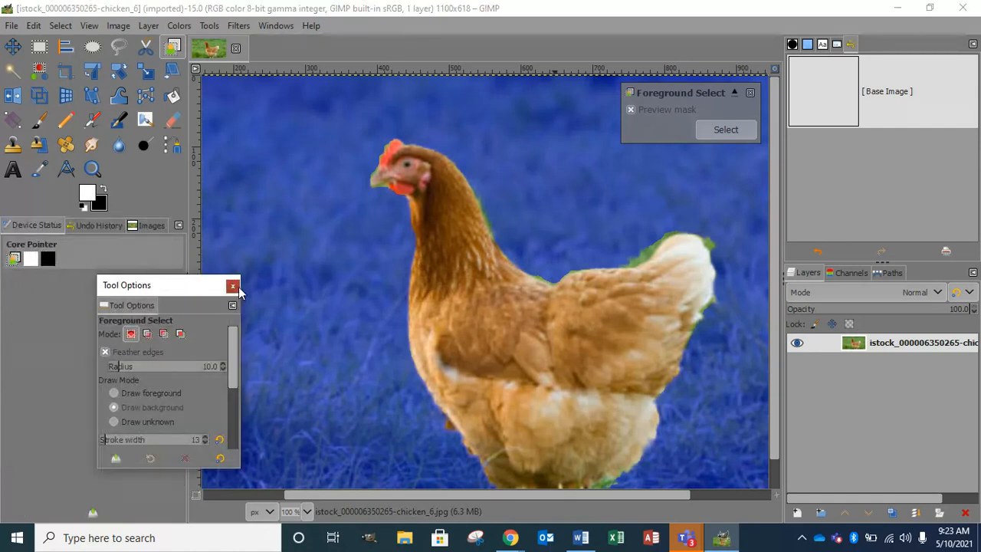
pyautogui.click(233, 286)
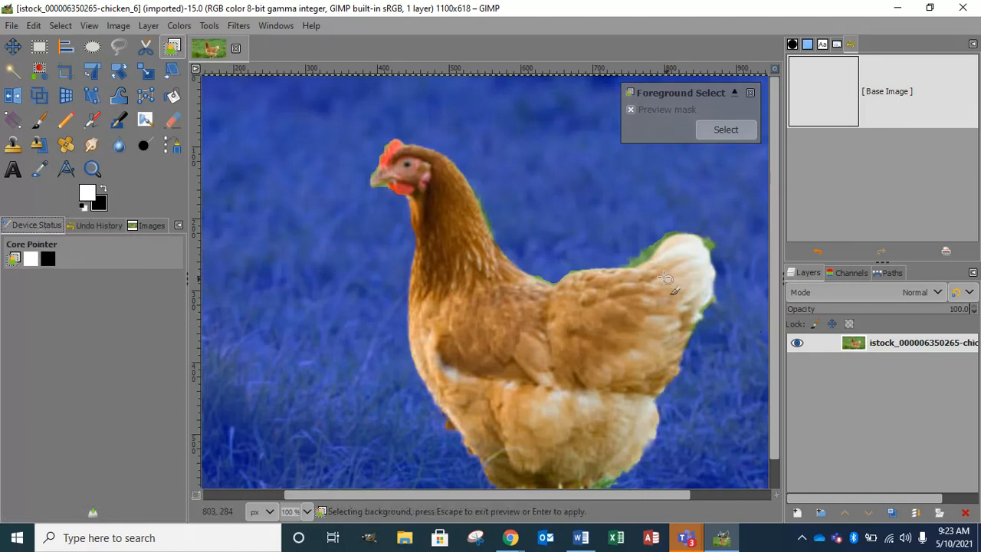
pyautogui.moveTo(638, 262)
pyautogui.mouseDown()
pyautogui.moveTo(674, 232)
pyautogui.moveTo(714, 235)
pyautogui.moveTo(708, 240)
pyautogui.mouseUp()
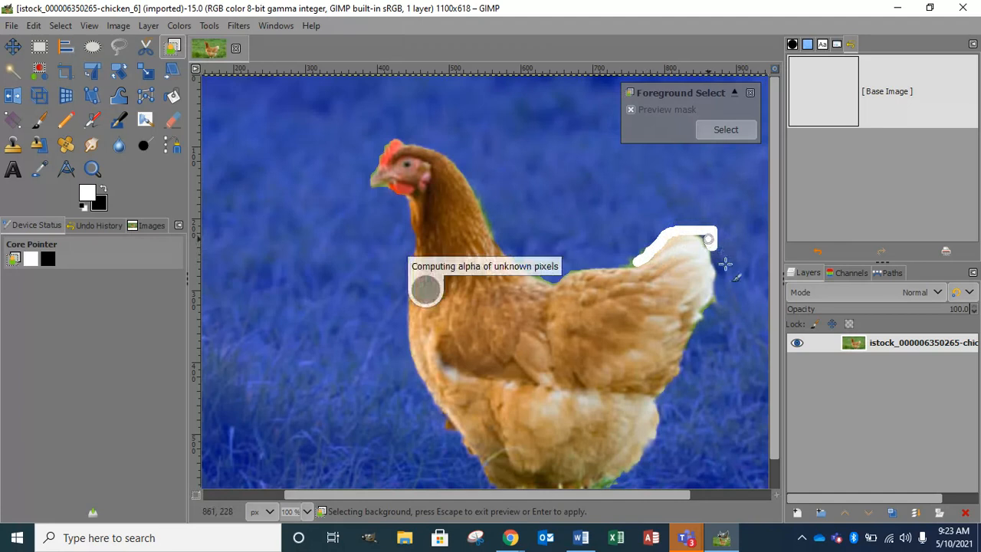
pyautogui.moveTo(716, 303); pyautogui.dragTo(699, 327)
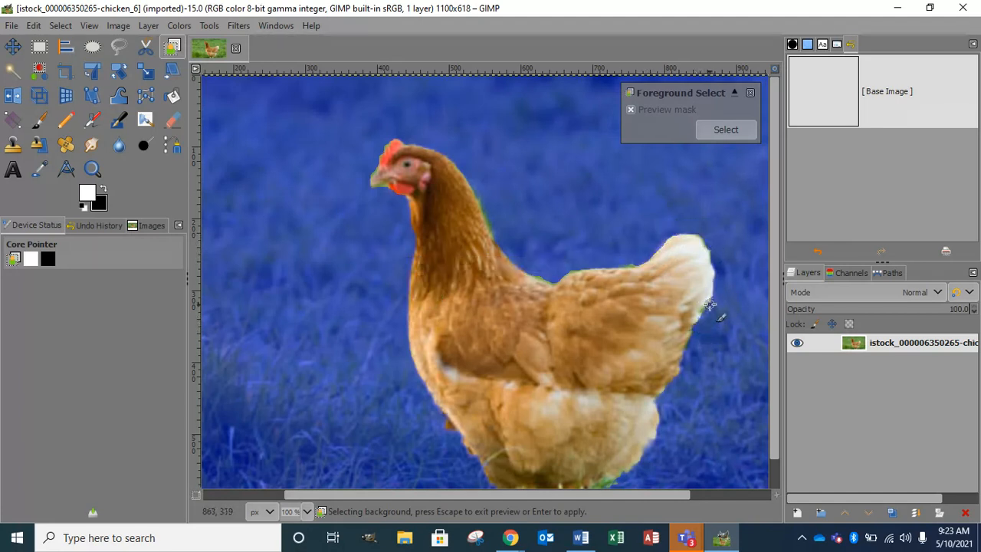
pyautogui.click(703, 311)
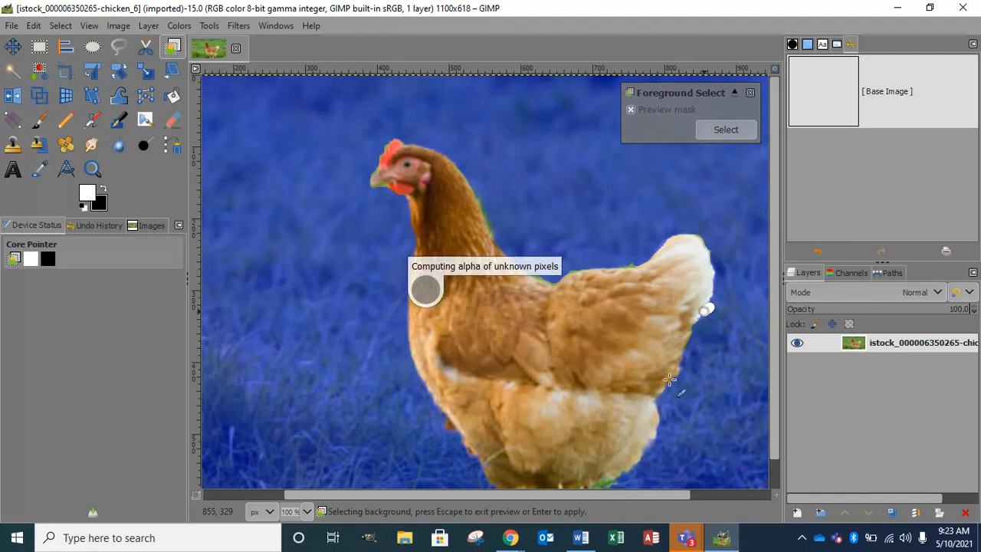
pyautogui.scroll(-1, 667, 427)
pyautogui.click(542, 247)
pyautogui.moveTo(547, 248); pyautogui.dragTo(562, 246)
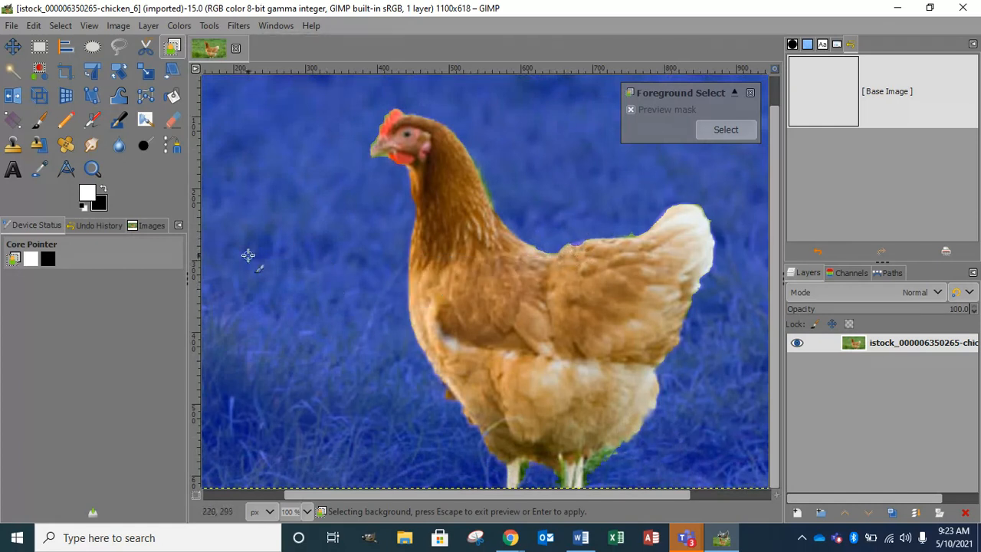
# Mark the leftover patches around the legs and along the lower breast edge as background
pyautogui.click(151, 225)
pyautogui.click(48, 225)
pyautogui.moveTo(526, 473)
pyautogui.mouseDown()
pyautogui.moveTo(563, 481)
pyautogui.moveTo(560, 467)
pyautogui.moveTo(615, 456)
pyautogui.moveTo(588, 480)
pyautogui.moveTo(618, 452)
pyautogui.mouseUp()
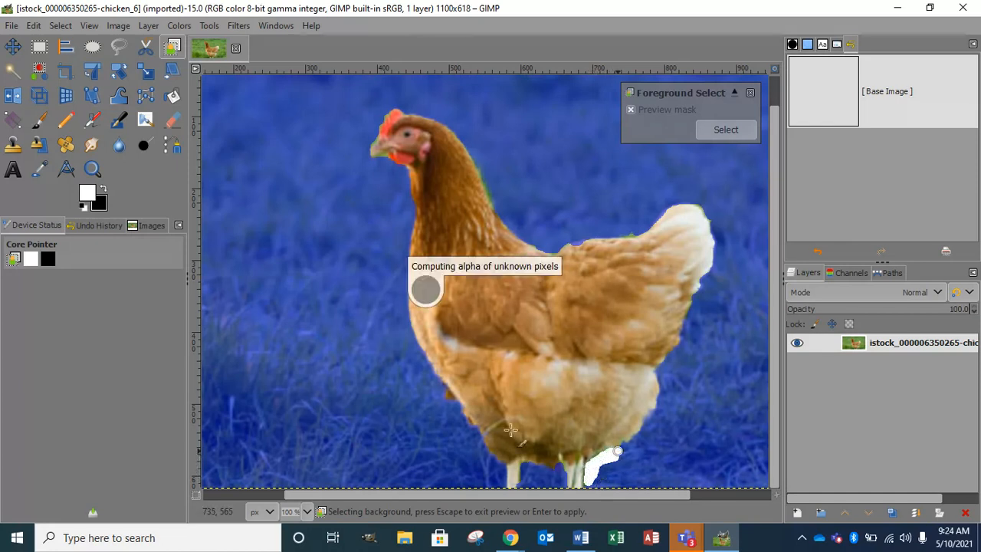
pyautogui.moveTo(438, 390)
pyautogui.mouseDown()
pyautogui.moveTo(473, 422)
pyautogui.moveTo(434, 373)
pyautogui.mouseUp()
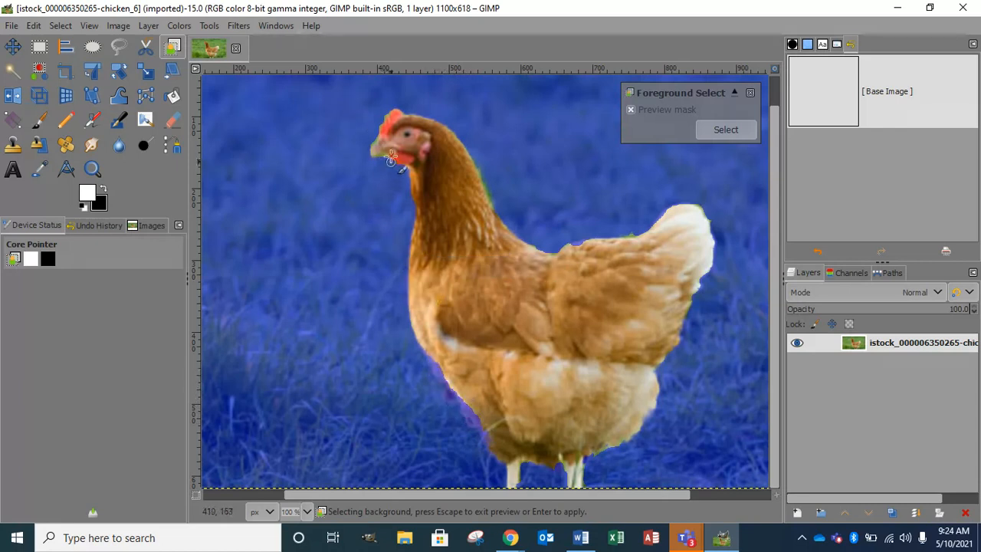
# Mark the green fringe along the back of the chicken's neck as background at 300% zoom
pyautogui.keyDown('ctrl'); pyautogui.scroll(3, 414, 95); pyautogui.keyUp('ctrl')
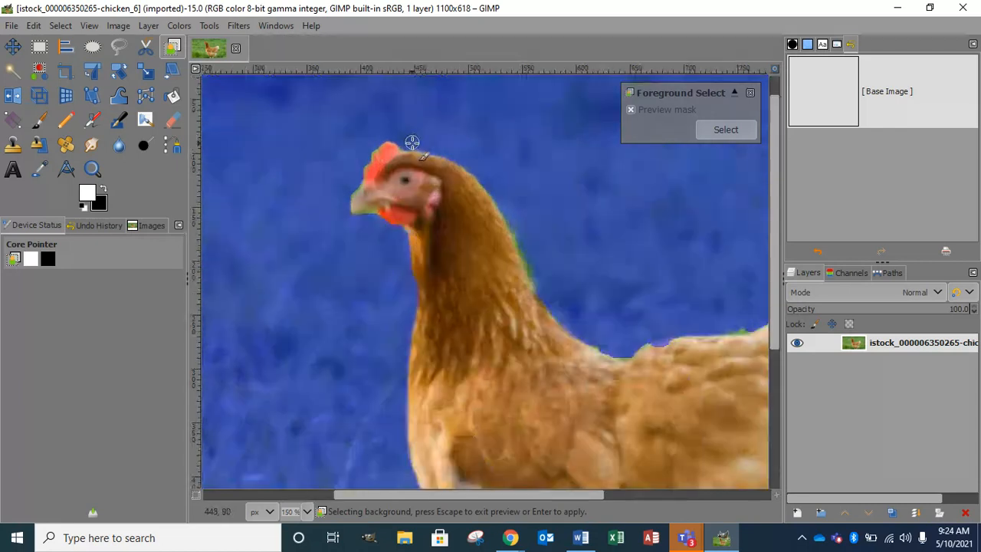
pyautogui.moveTo(327, 288); pyautogui.dragTo(302, 289)
pyautogui.moveTo(304, 218)
pyautogui.mouseDown()
pyautogui.moveTo(286, 238)
pyautogui.moveTo(300, 190)
pyautogui.mouseUp()
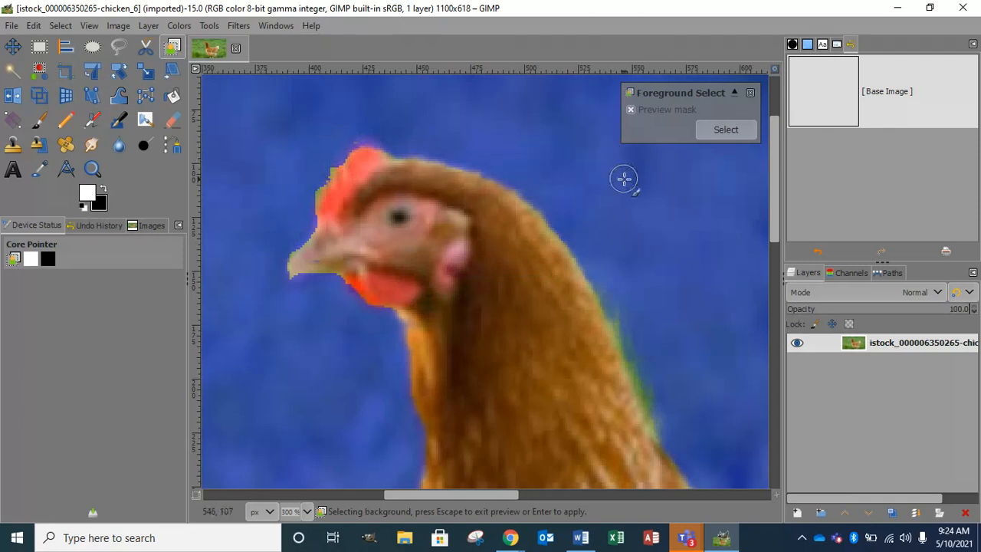
pyautogui.moveTo(577, 234)
pyautogui.mouseDown()
pyautogui.moveTo(603, 263)
pyautogui.moveTo(670, 442)
pyautogui.mouseUp()
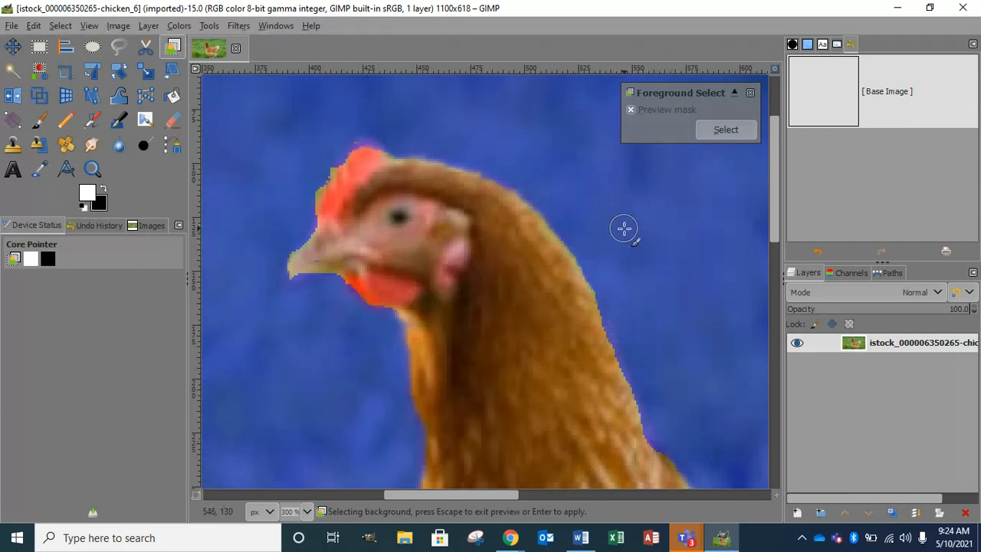
# Apply the Foreground Select mask to turn the chicken into a selection
pyautogui.scroll(-5, 602, 237)
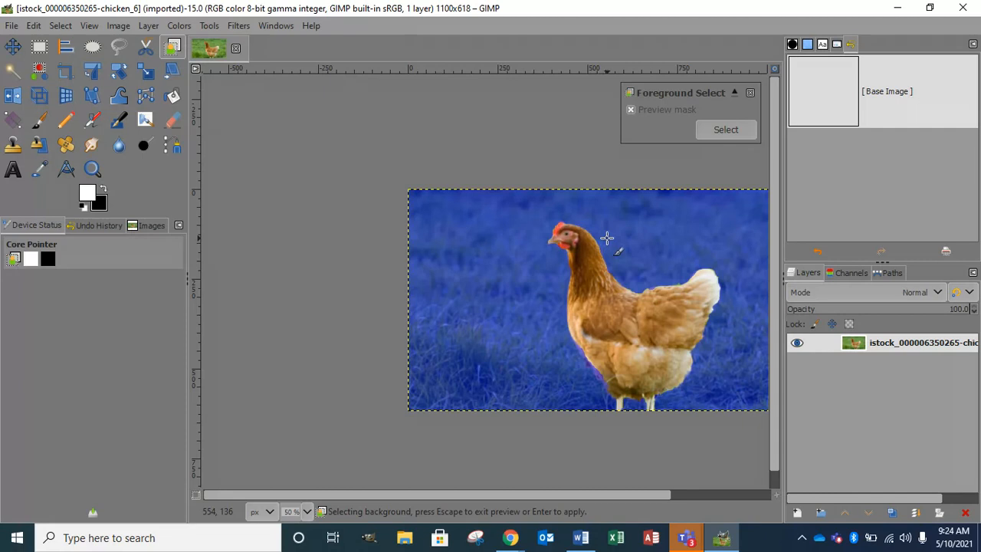
pyautogui.scroll(1, 607, 238)
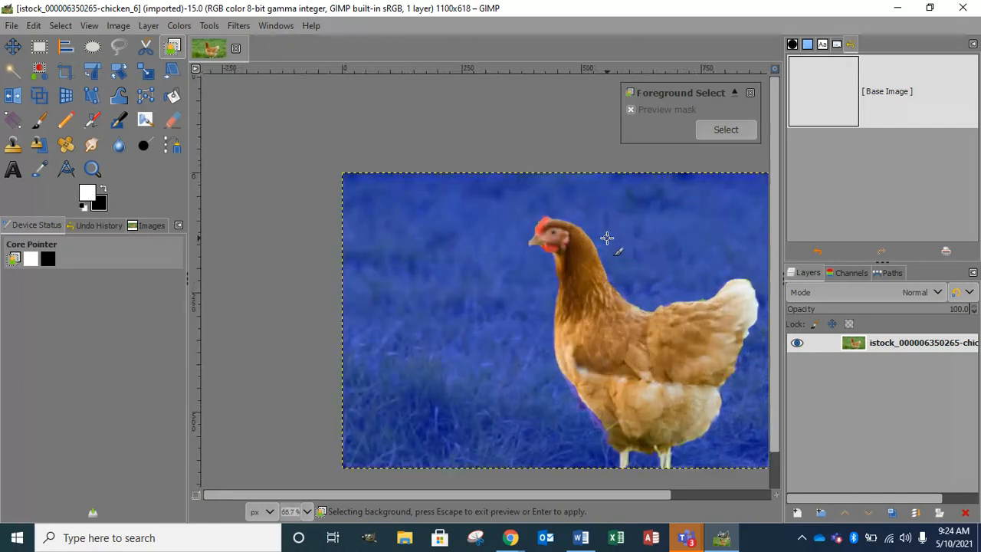
pyautogui.click(705, 296)
pyautogui.click(703, 297)
pyautogui.press('Return')
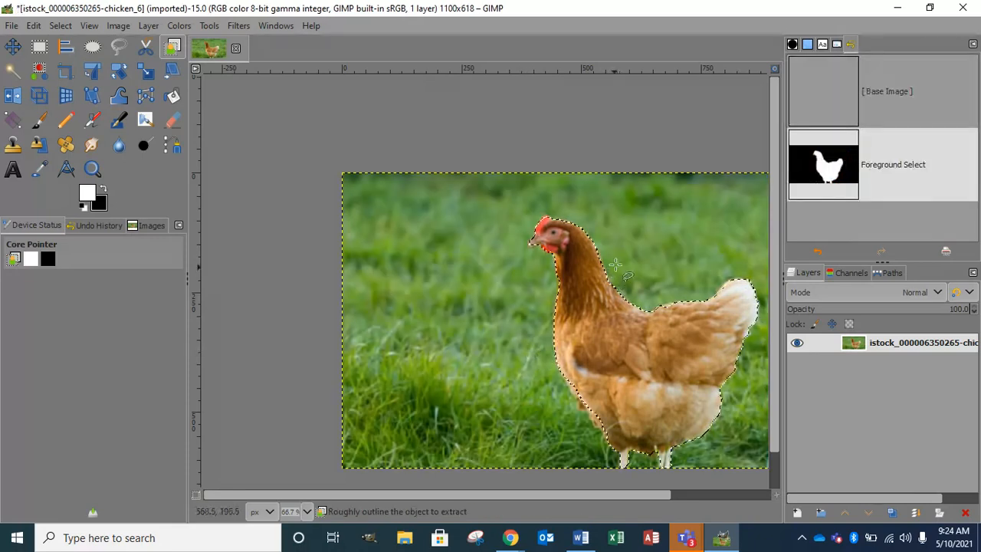
pyautogui.doubleClick(711, 13)
pyautogui.moveTo(711, 13); pyautogui.dragTo(738, 39)
pyautogui.click(912, 30)
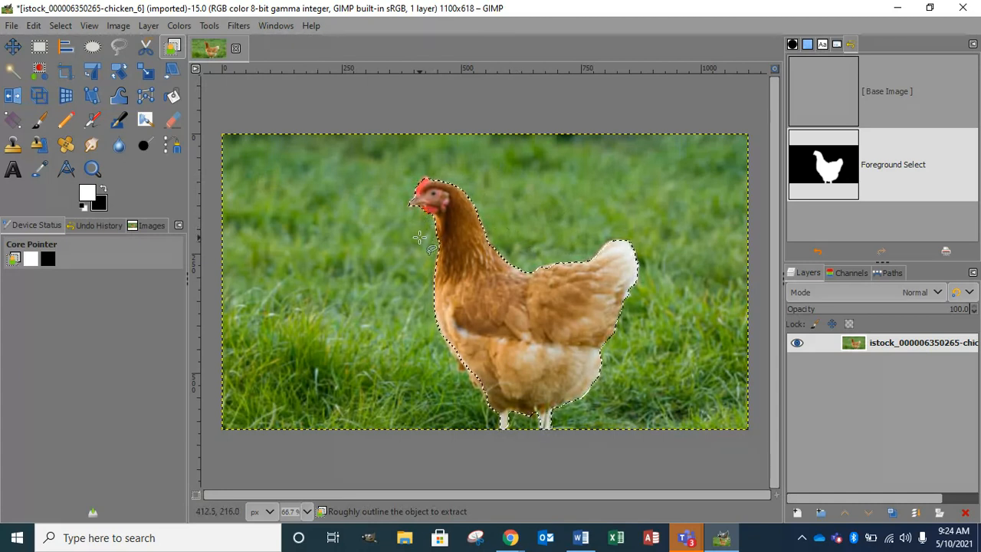
# Invert the selection to the grass background and lower its saturation to a muted grey-green
pyautogui.hotkey('ctrl', 'i')
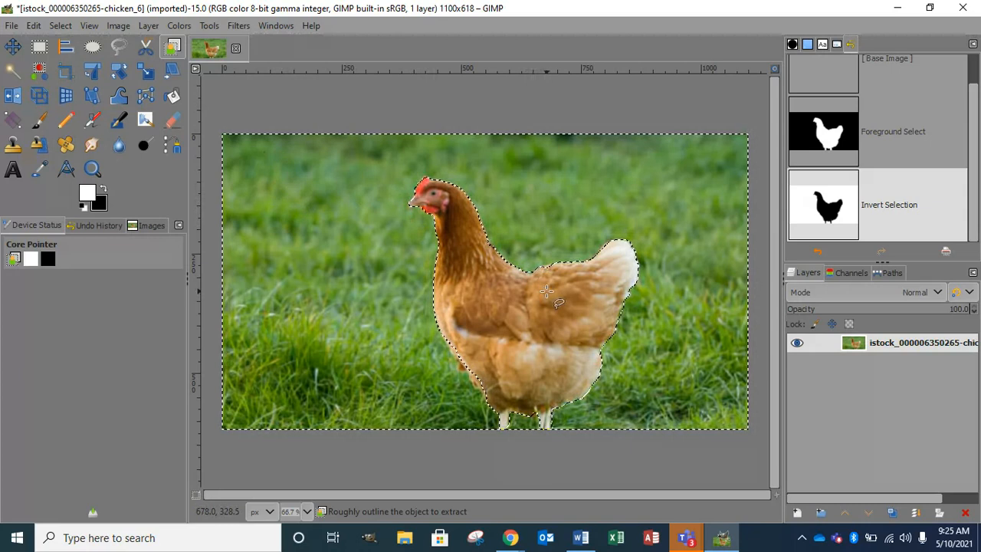
pyautogui.click(171, 28)
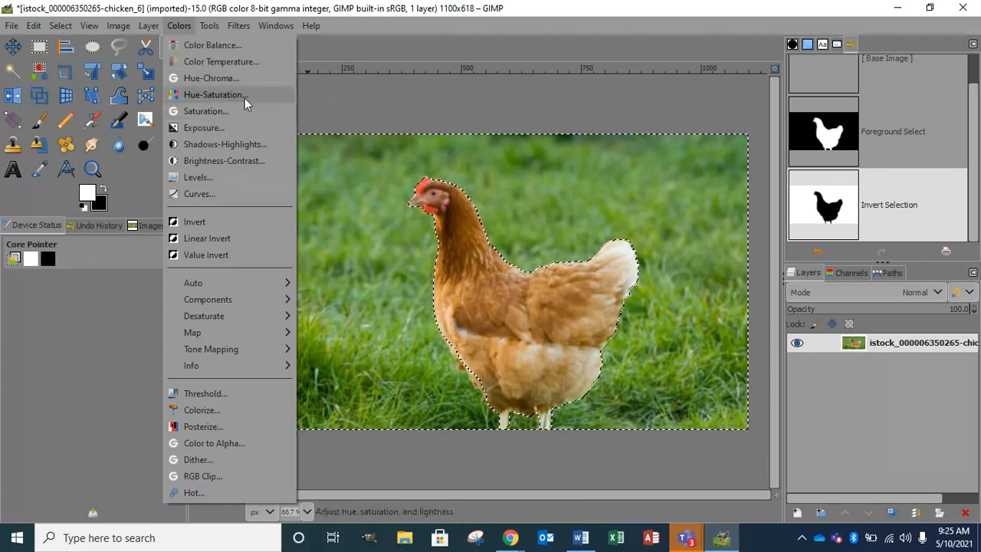
pyautogui.click(318, 91)
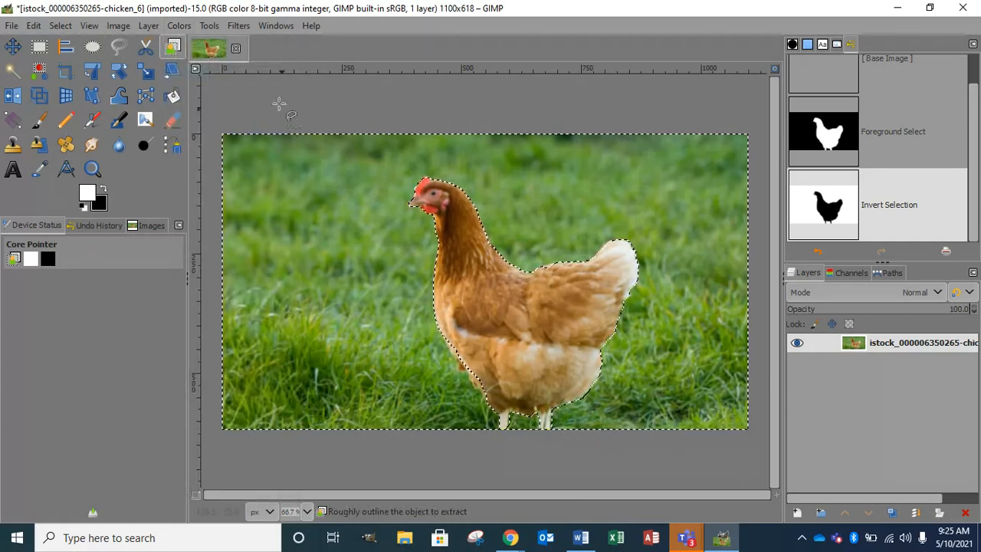
pyautogui.click(60, 26)
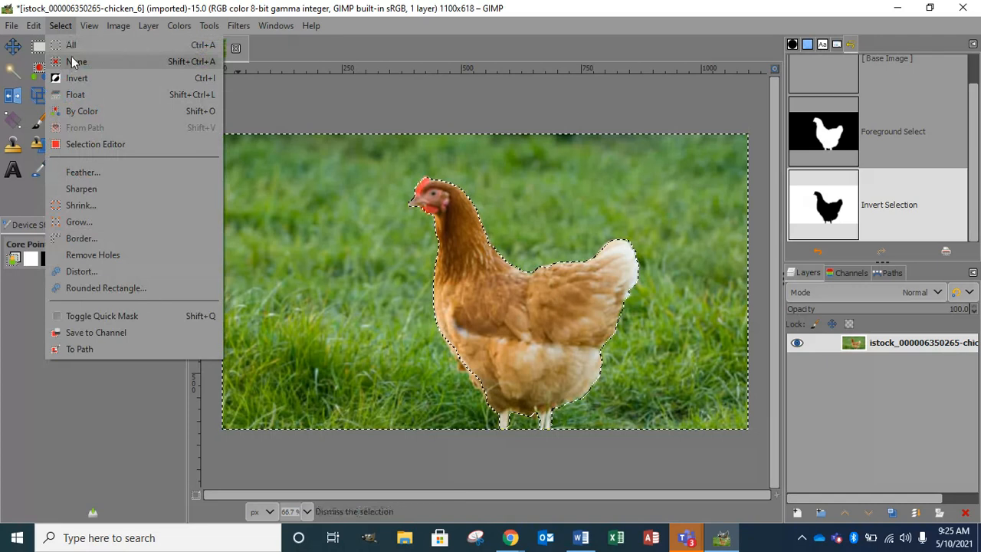
pyautogui.click(404, 99)
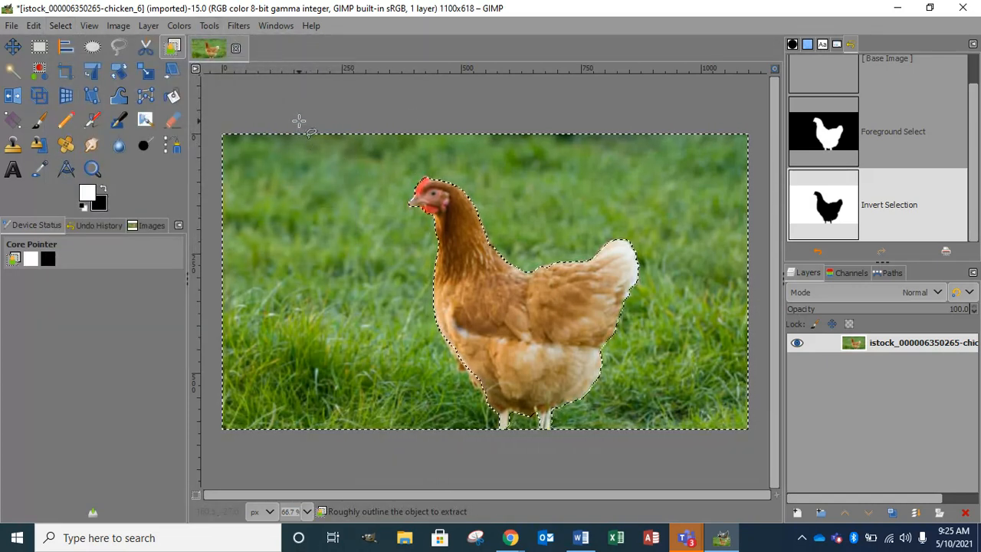
pyautogui.click(179, 25)
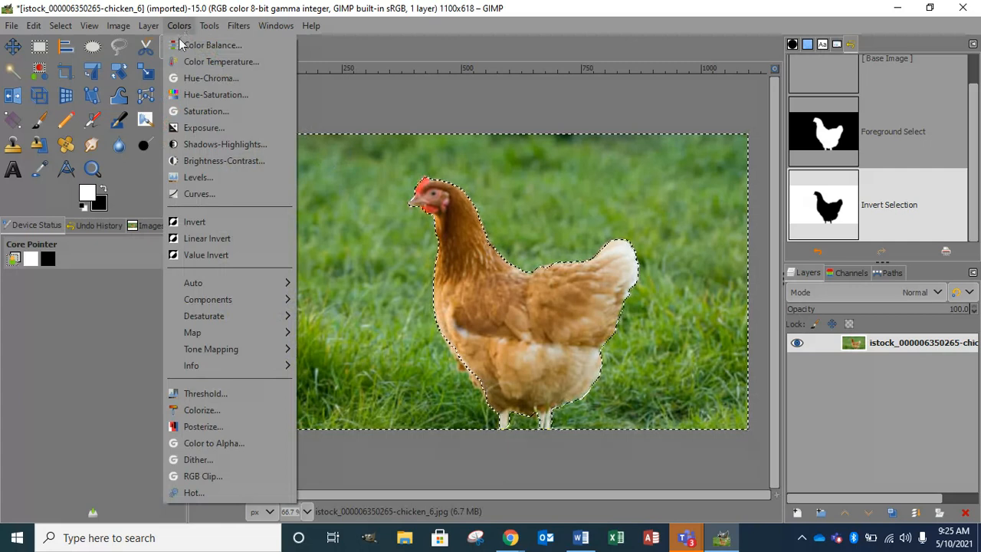
pyautogui.click(208, 116)
pyautogui.moveTo(205, 123); pyautogui.dragTo(110, 124)
pyautogui.click(230, 212)
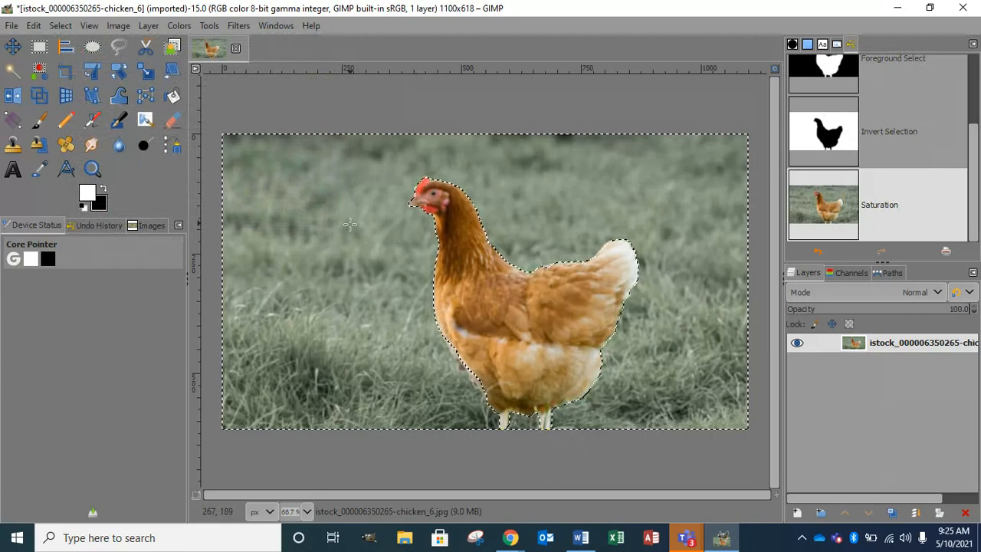
# Invert the selection back to the chicken and set up the Gradient tool with the Abstract 2 gradient
pyautogui.hotkey('ctrl', 'i')
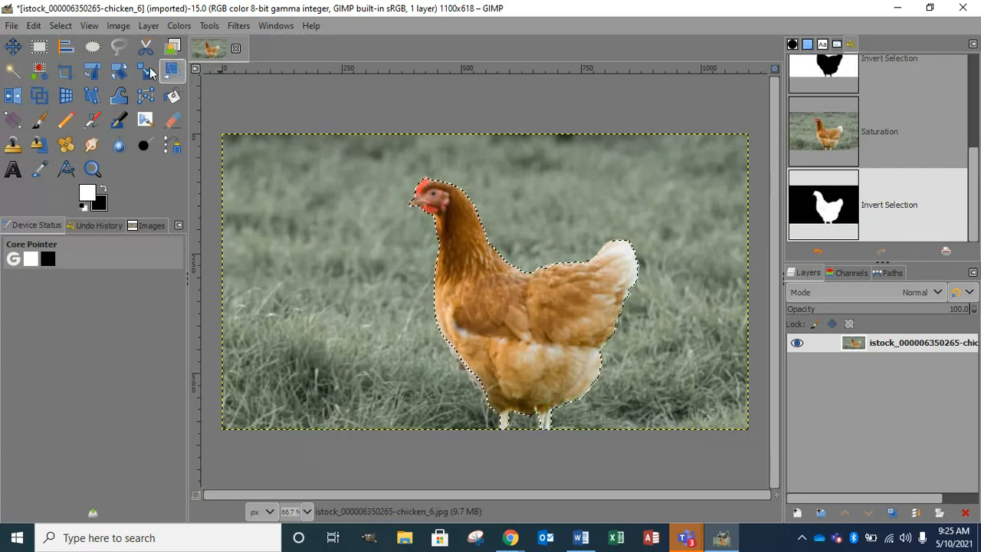
pyautogui.click(21, 123)
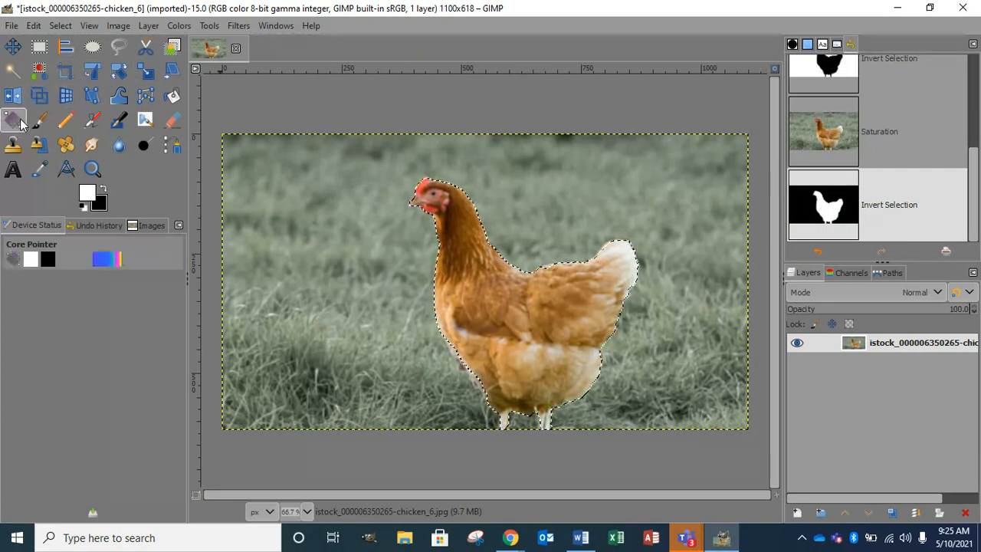
pyautogui.click(106, 260)
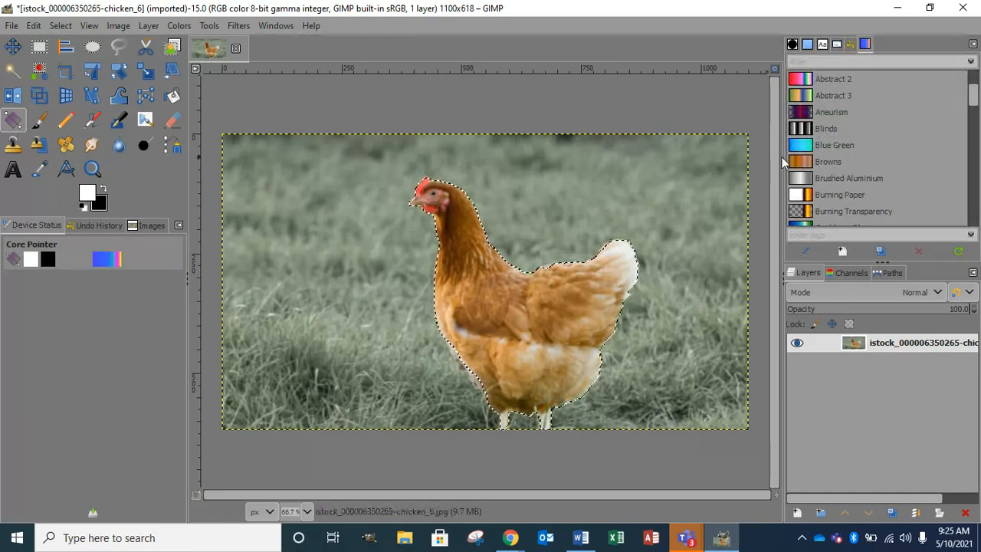
pyautogui.click(805, 98)
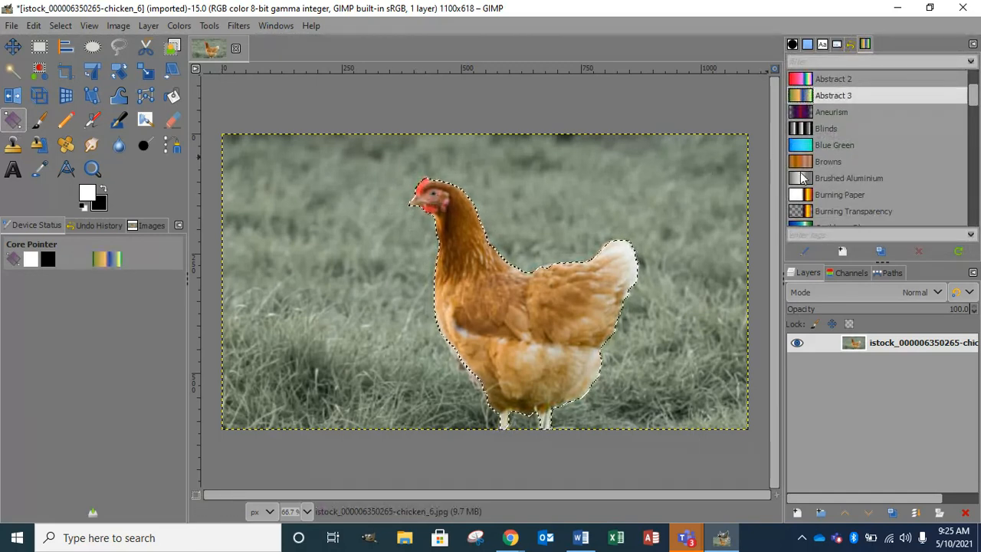
pyautogui.scroll(-2, 803, 178)
pyautogui.scroll(4, 805, 178)
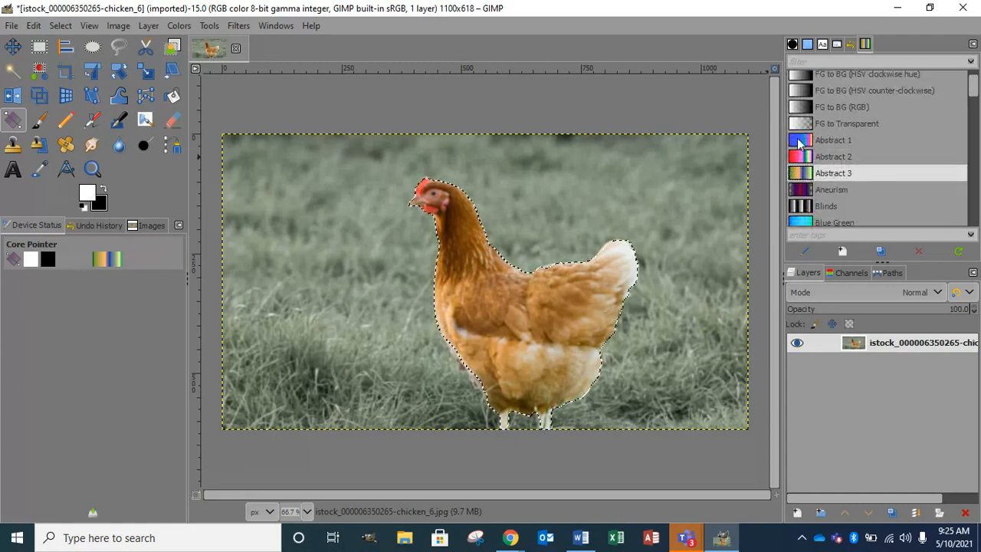
pyautogui.click(804, 156)
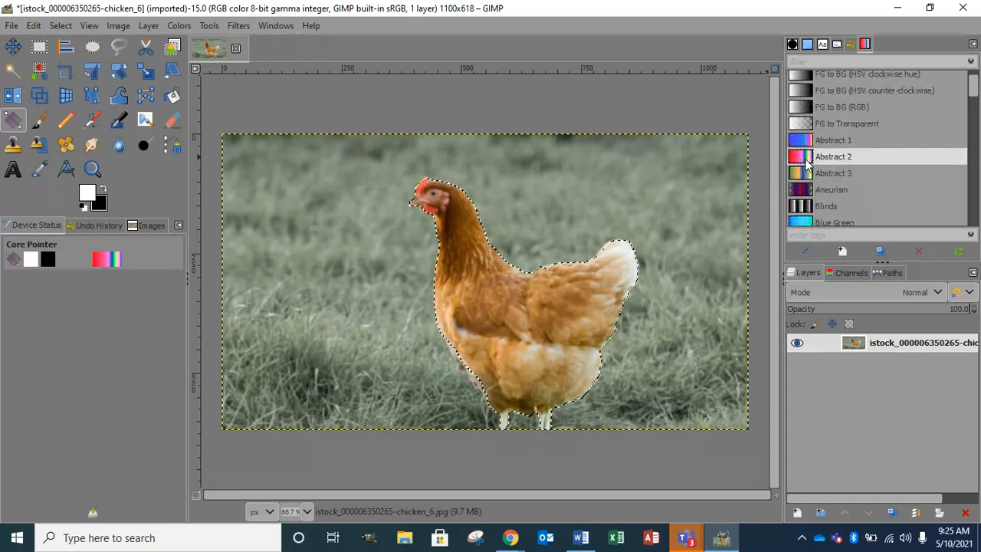
pyautogui.moveTo(417, 186); pyautogui.dragTo(488, 270)
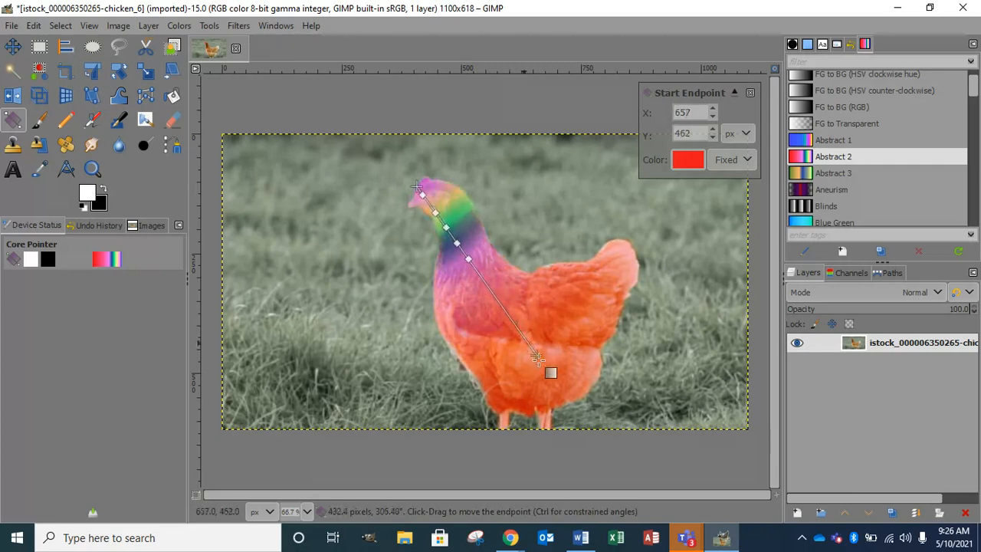
pyautogui.moveTo(556, 385); pyautogui.dragTo(574, 395)
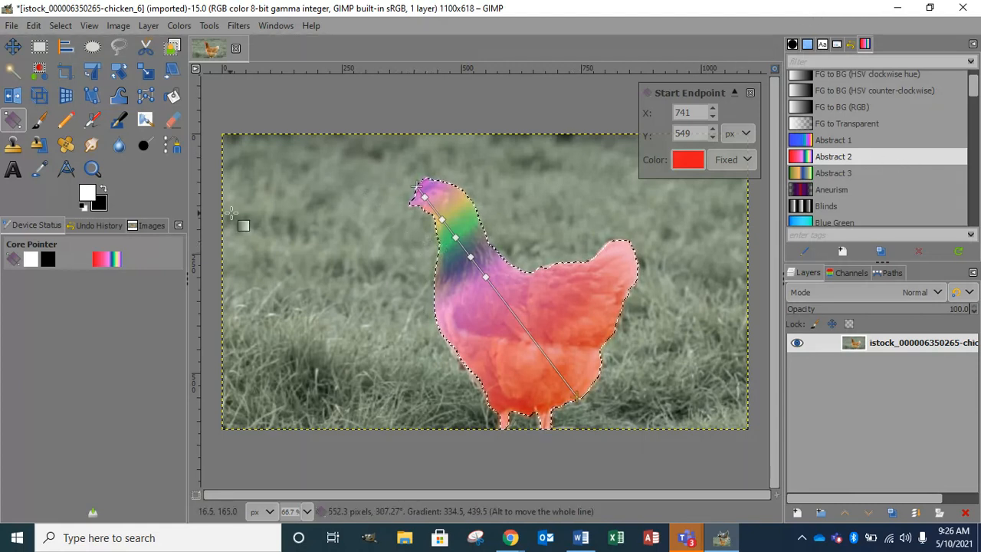
pyautogui.press('Escape')
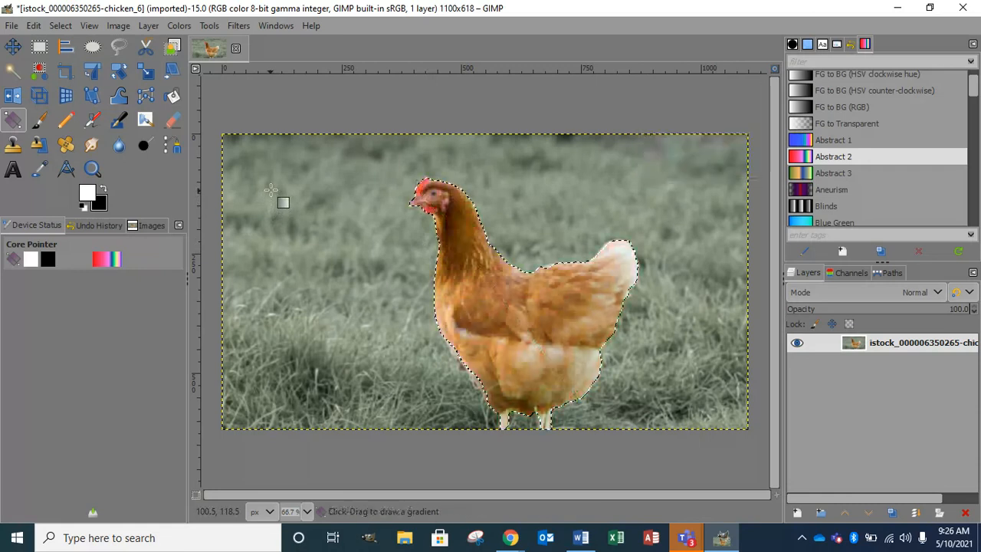
# Add an alpha channel to the chicken photo layer
pyautogui.scroll(2, 893, 154)
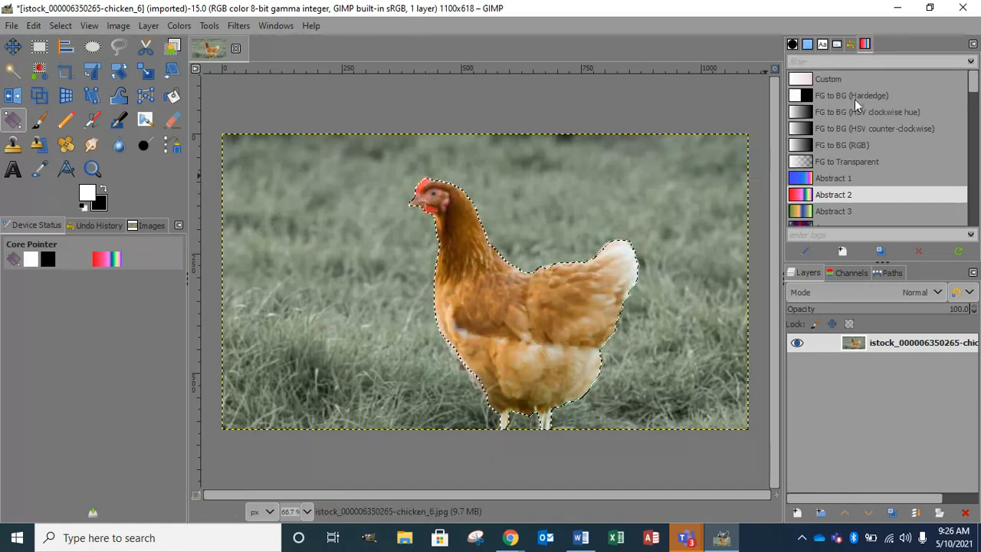
pyautogui.rightClick(887, 344)
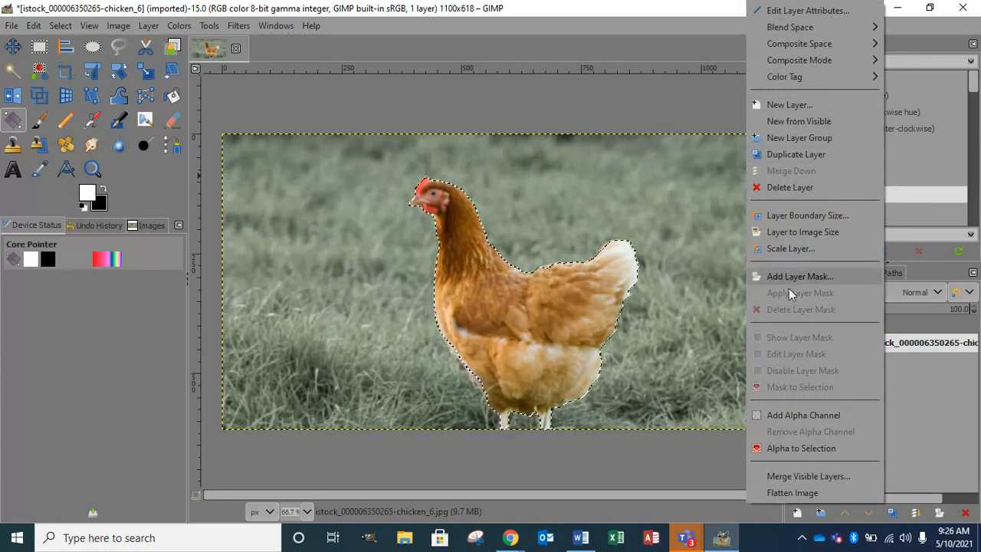
pyautogui.click(794, 417)
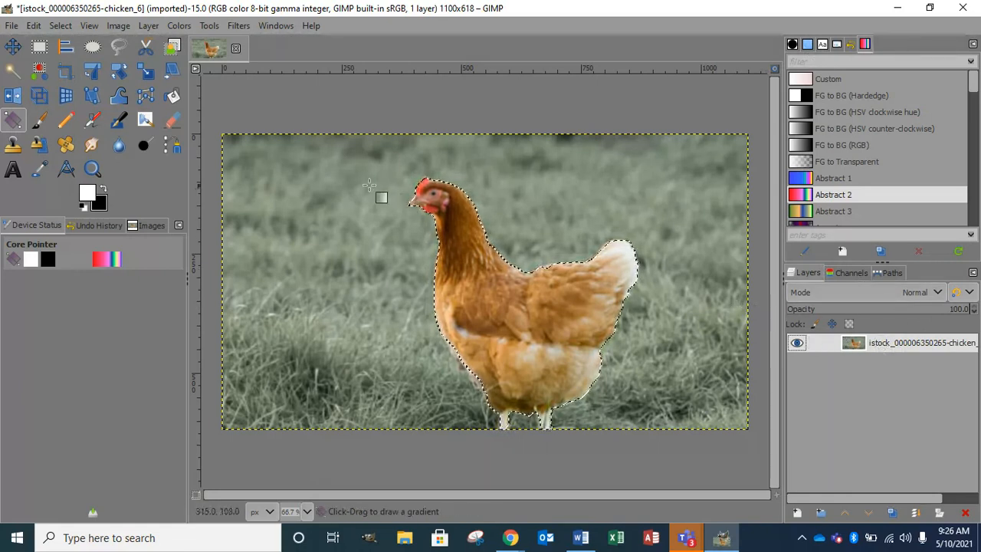
# Try the Abstract 2 gradient on the chicken, first from its comb to its lower rump, then across the whole image diagonal
pyautogui.moveTo(418, 184); pyautogui.dragTo(498, 294)
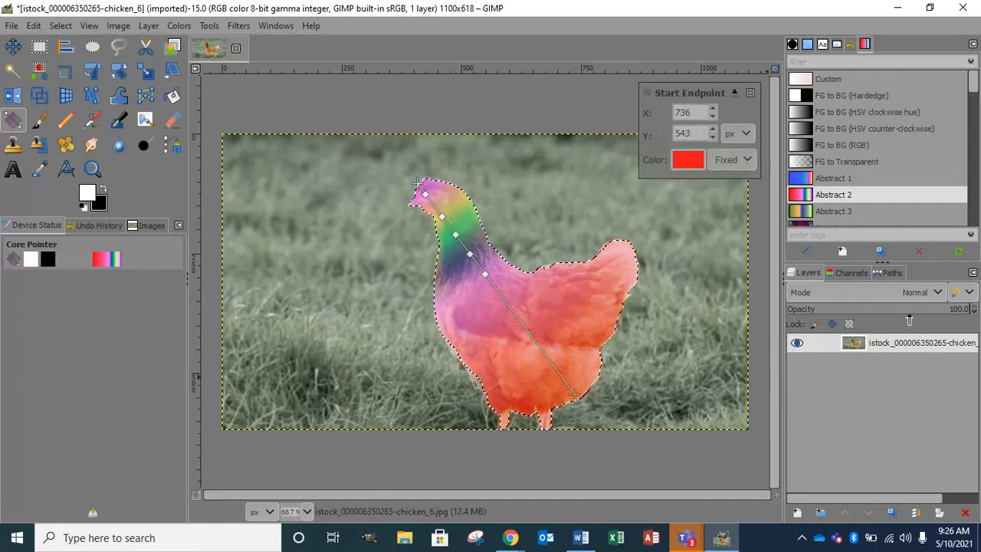
pyautogui.press('Return')
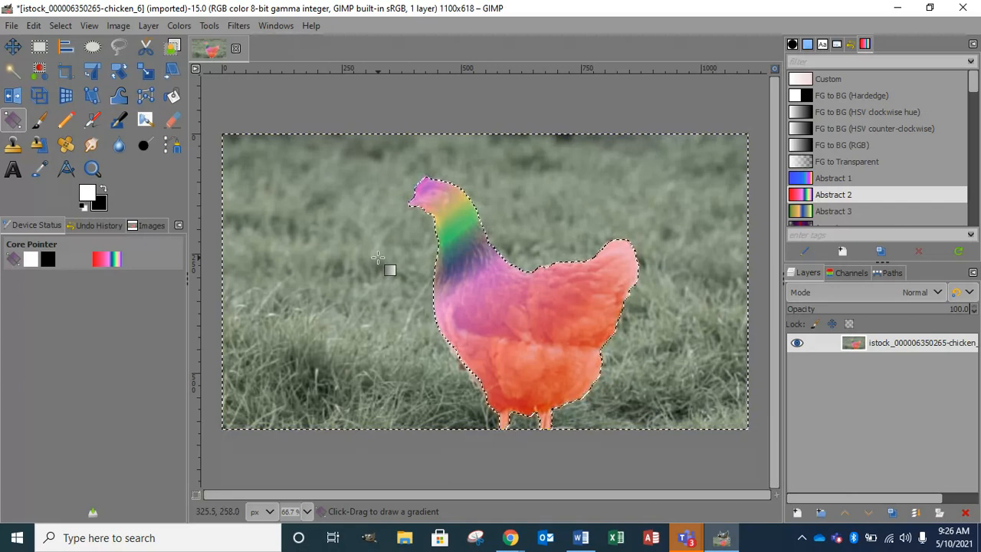
pyautogui.hotkey('ctrl', 'z')
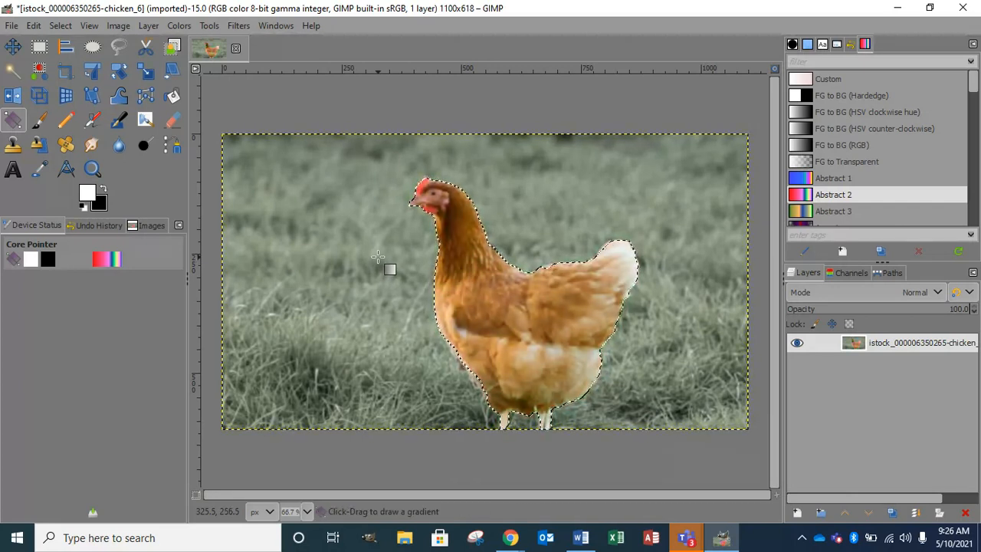
pyautogui.moveTo(225, 135); pyautogui.dragTo(749, 429)
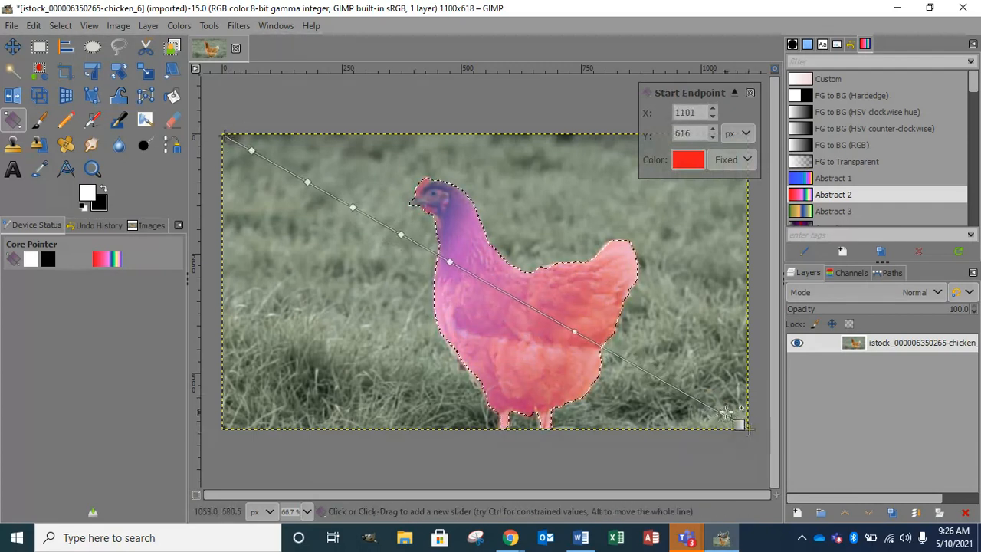
pyautogui.press('Escape')
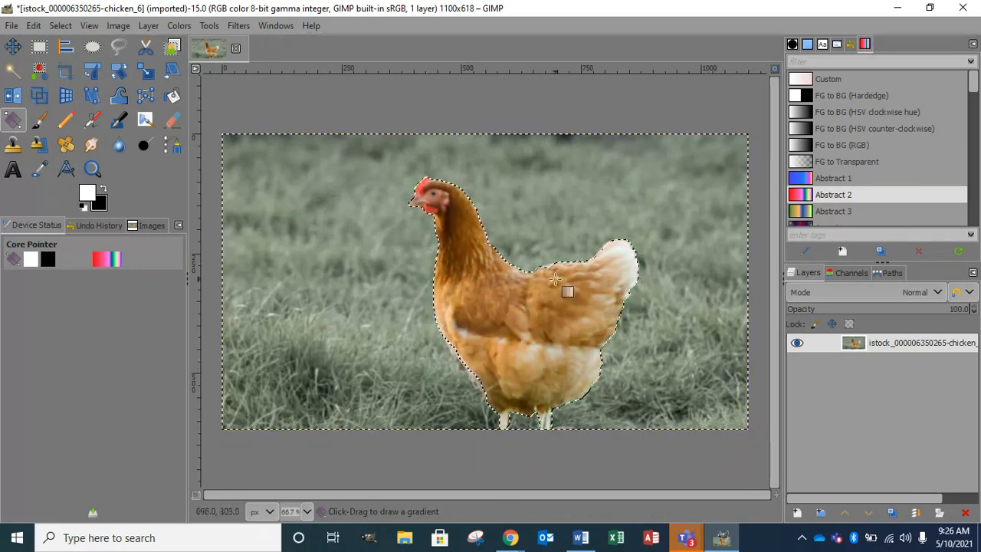
# With the background selected, apply the Abstract 2 gradient from the image's upper-left to lower-right corner, about 1248 px long, and clear the selection
pyautogui.moveTo(222, 135); pyautogui.dragTo(670, 428)
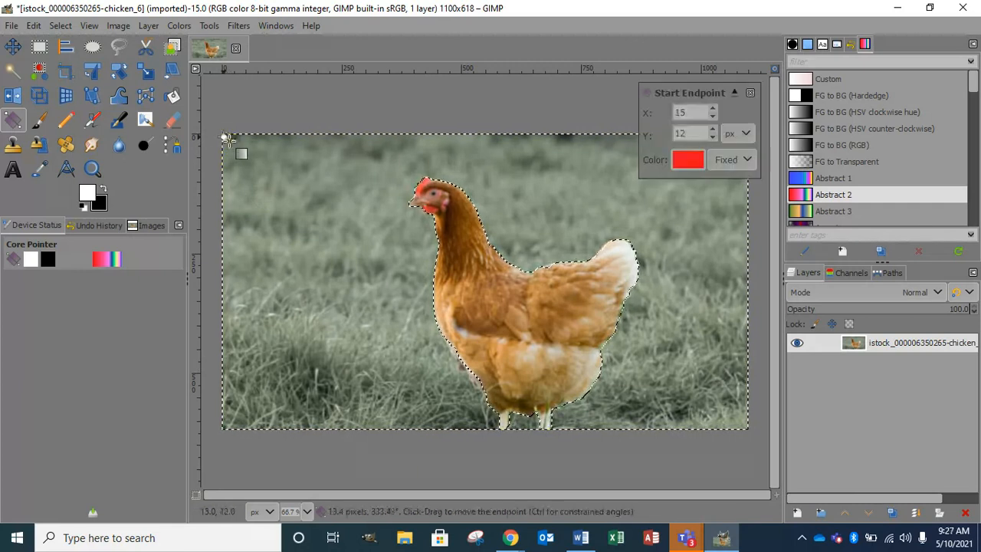
pyautogui.moveTo(669, 428); pyautogui.dragTo(745, 424)
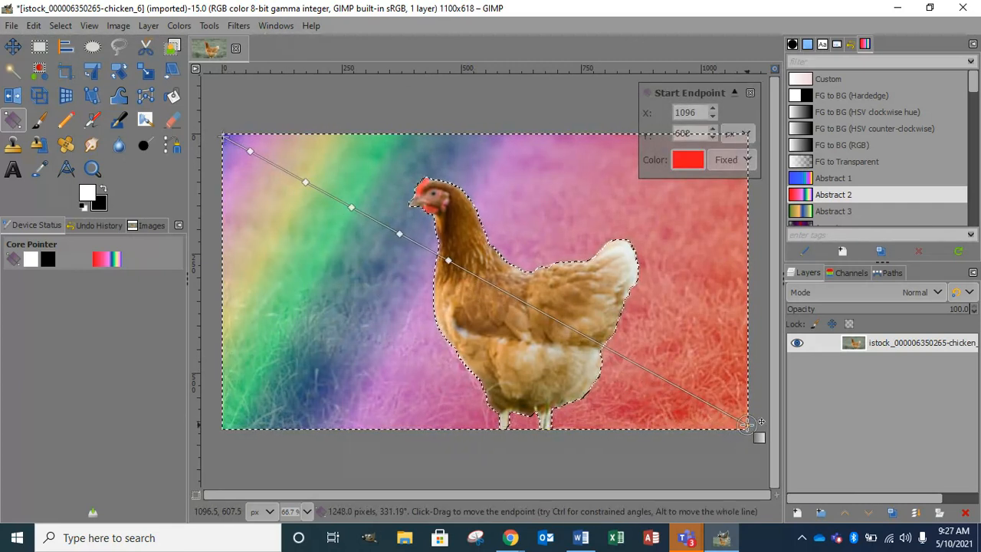
pyautogui.press('Return')
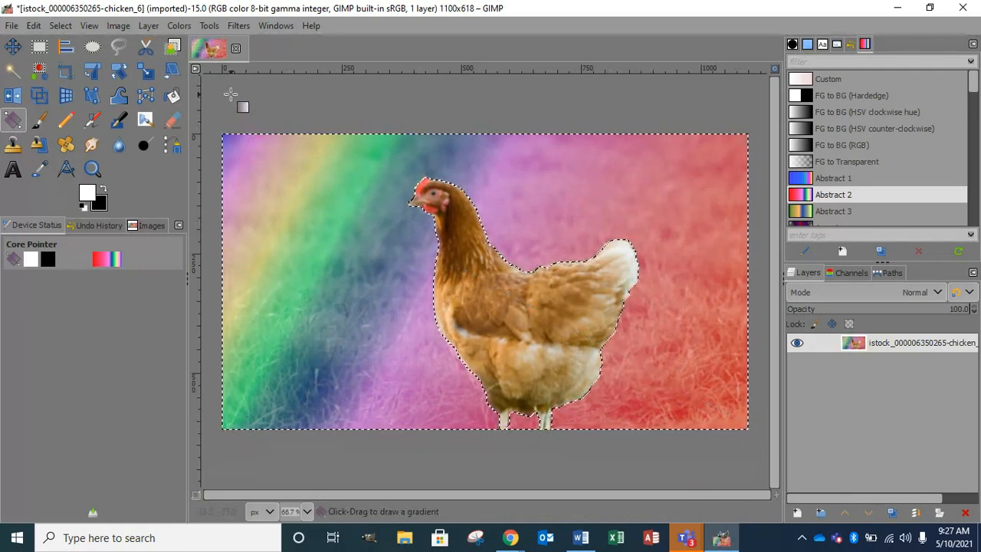
pyautogui.hotkey('ctrl', 'shift', 'a')
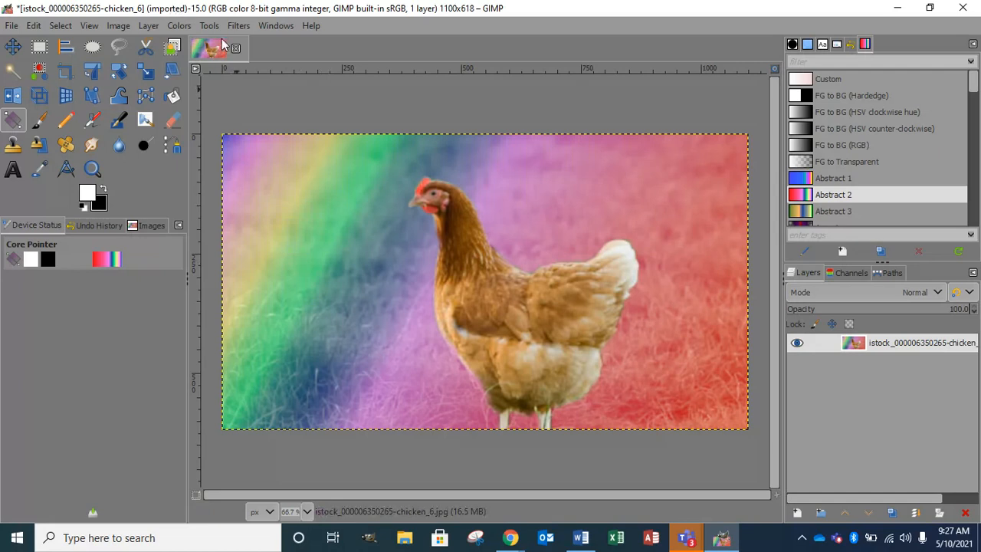
# Show the image's undo history
pyautogui.click(180, 27)
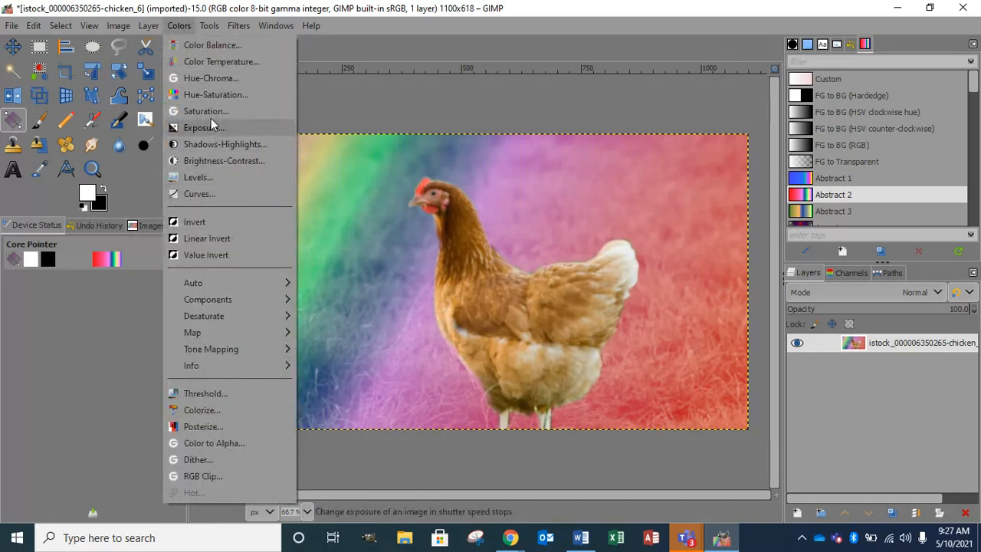
pyautogui.click(404, 40)
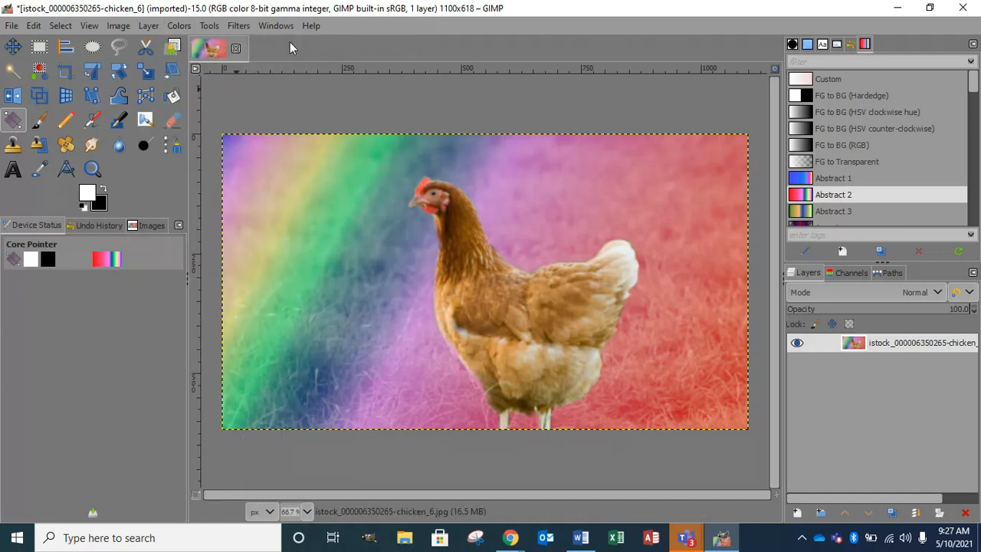
pyautogui.click(850, 44)
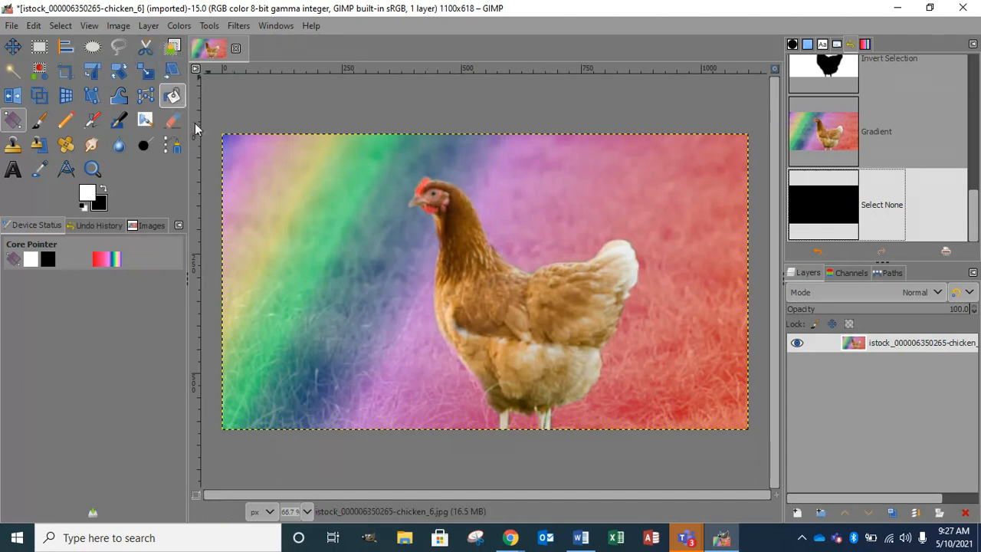
pyautogui.moveTo(510, 543)
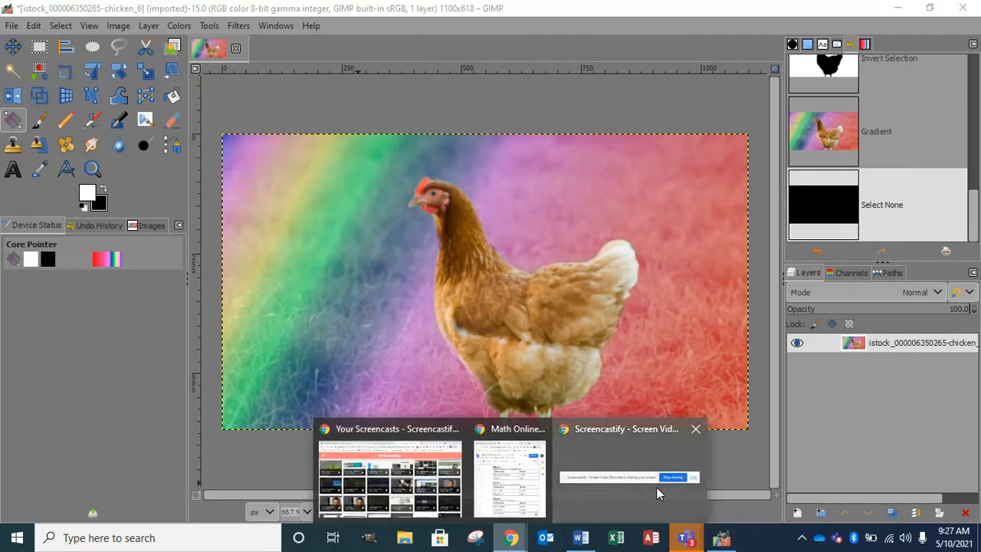